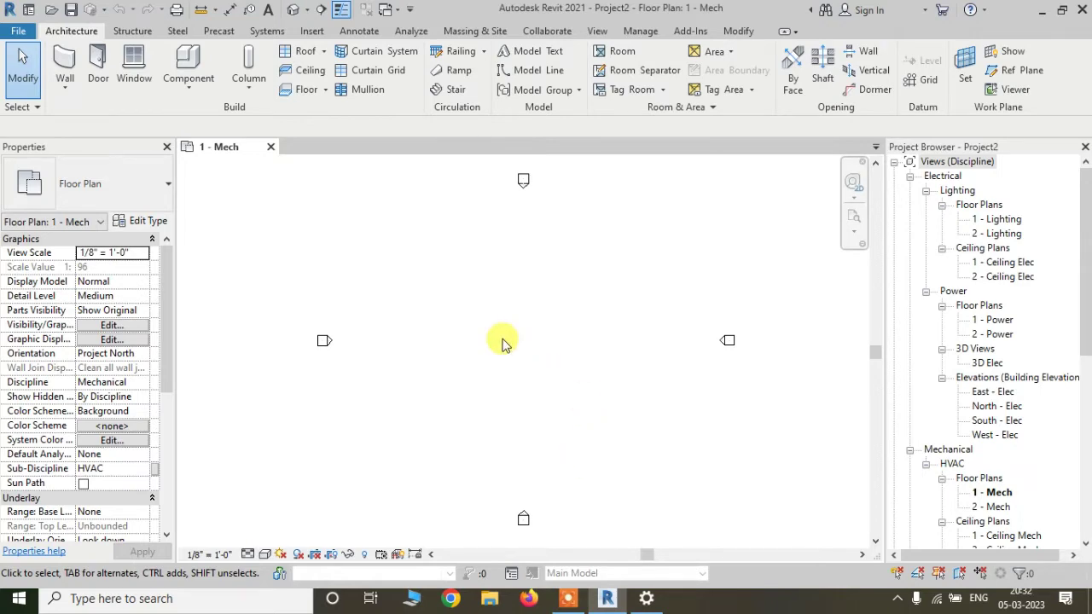
Step: Start the Wall tool with the WA shortcut in the 1 - Mech floor plan
key(w)
key(a)
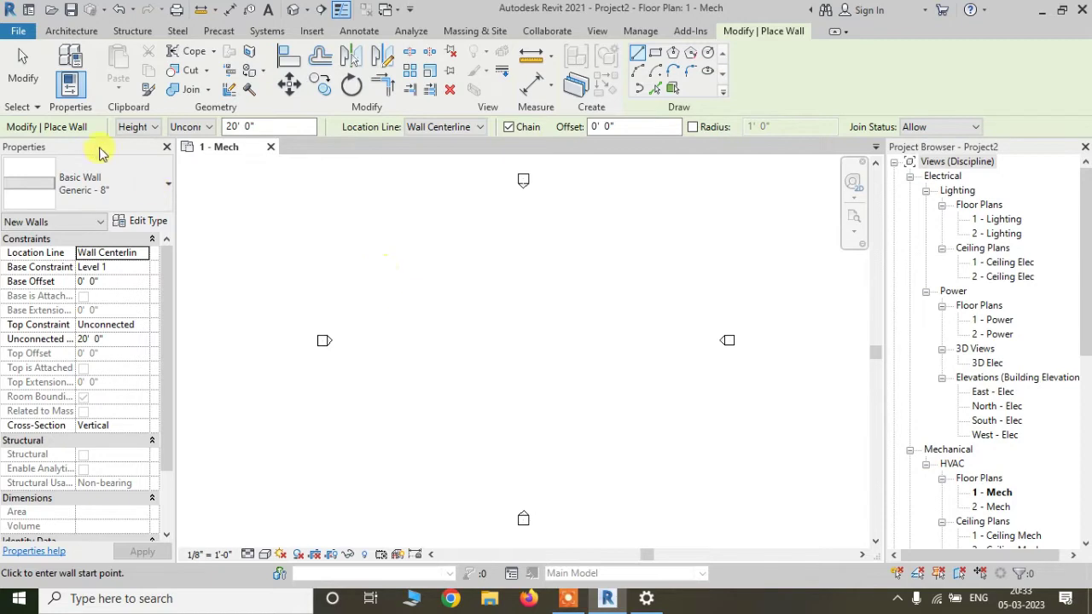
Step: Draw an 84' horizontal wall joined to a 68' wall running down from its right end
click(75, 34)
click(64, 62)
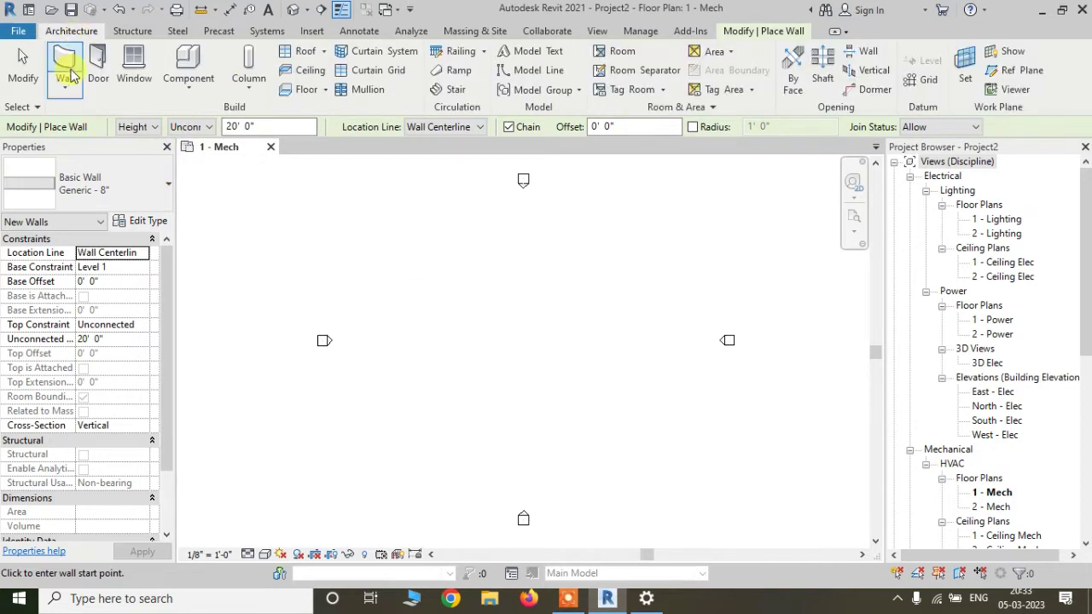
click(363, 291)
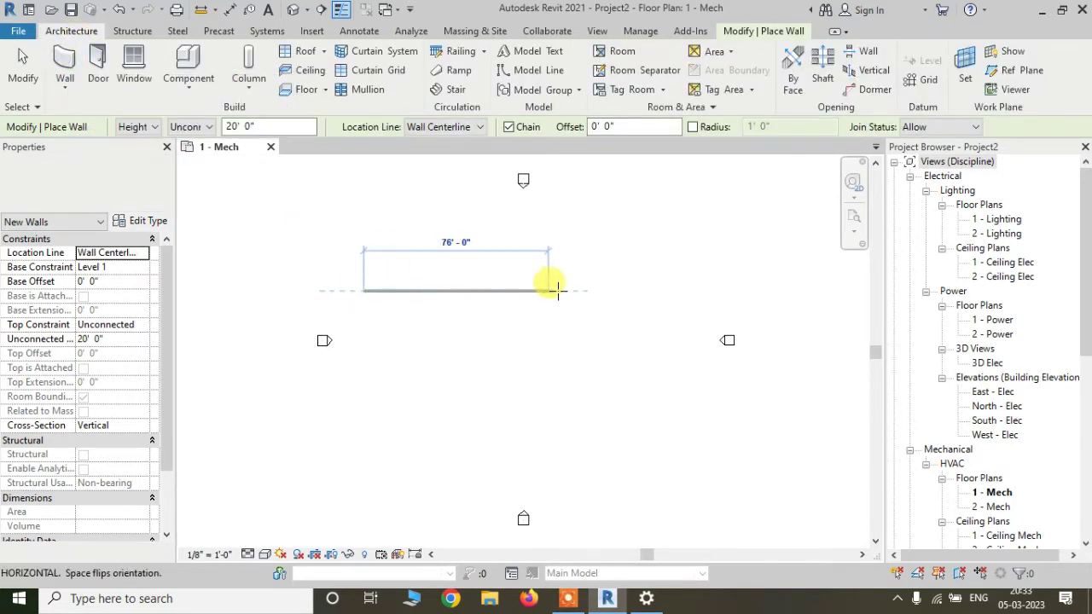
click(566, 291)
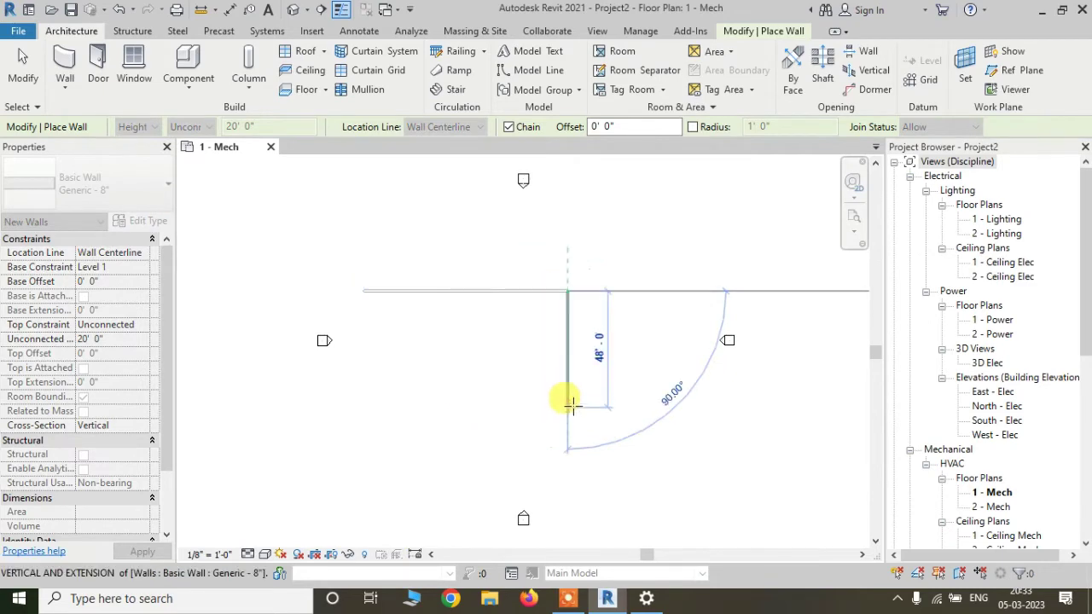
click(568, 454)
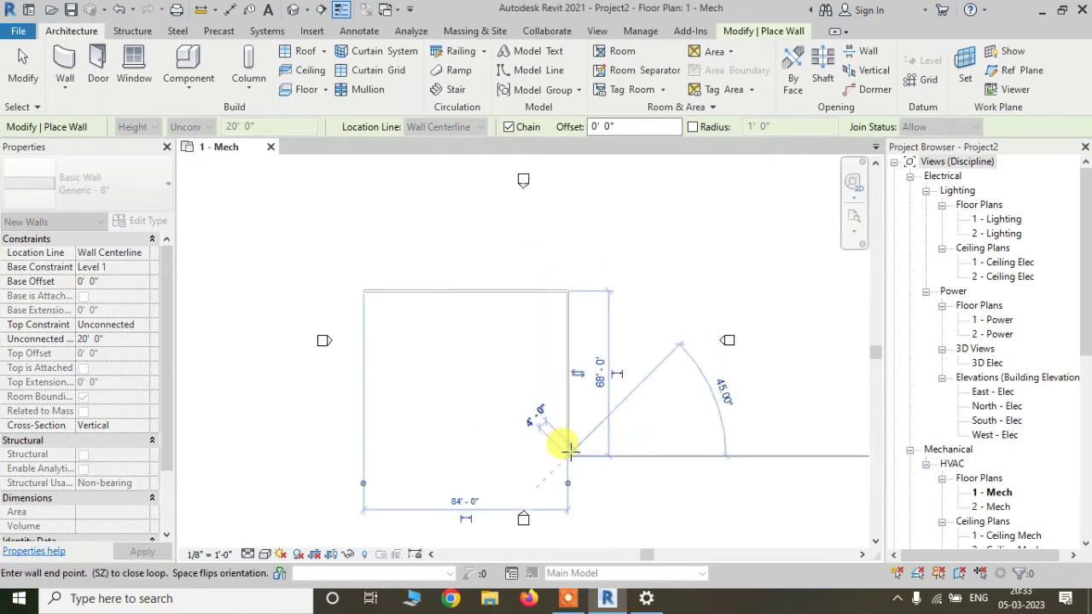
key(Escape)
key(Escape)
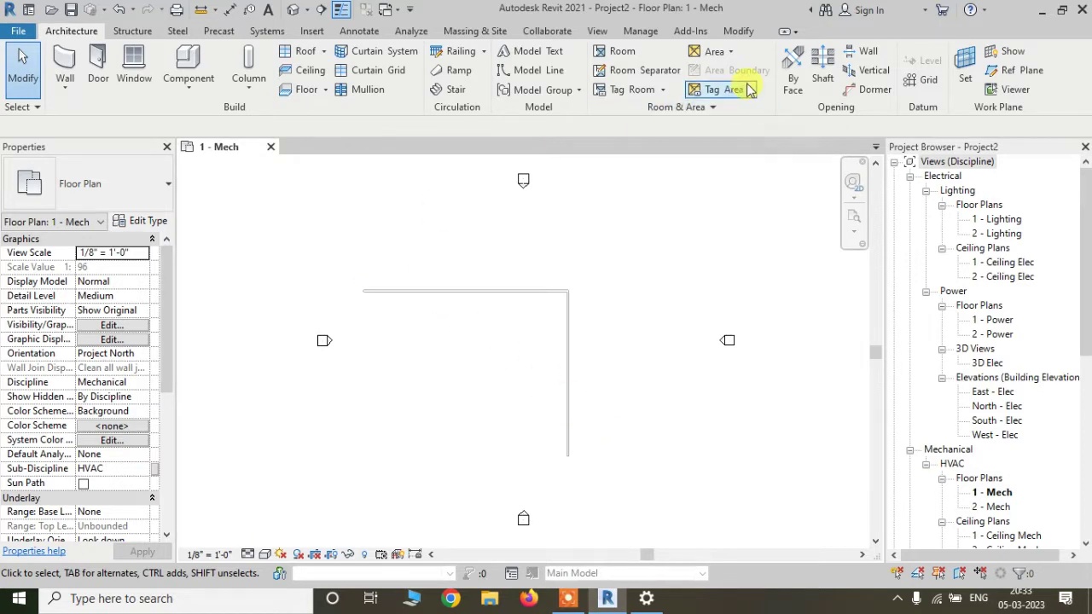
click(738, 30)
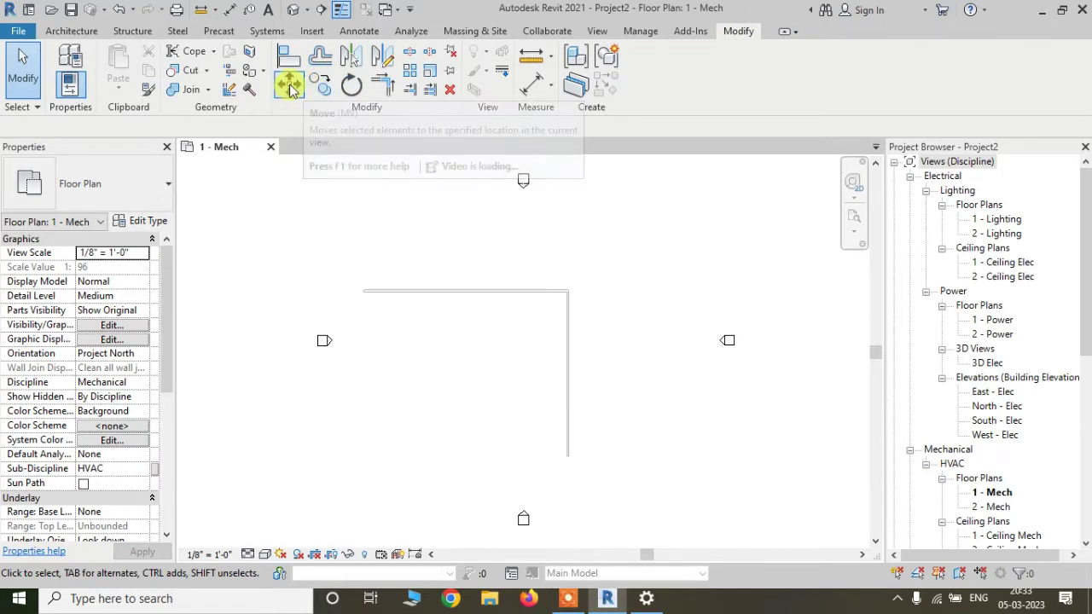
Step: Zoom in and out around the 84' by 68' L-shaped walls in the plan
scroll(563, 316, down, 1)
scroll(555, 317, up, 2)
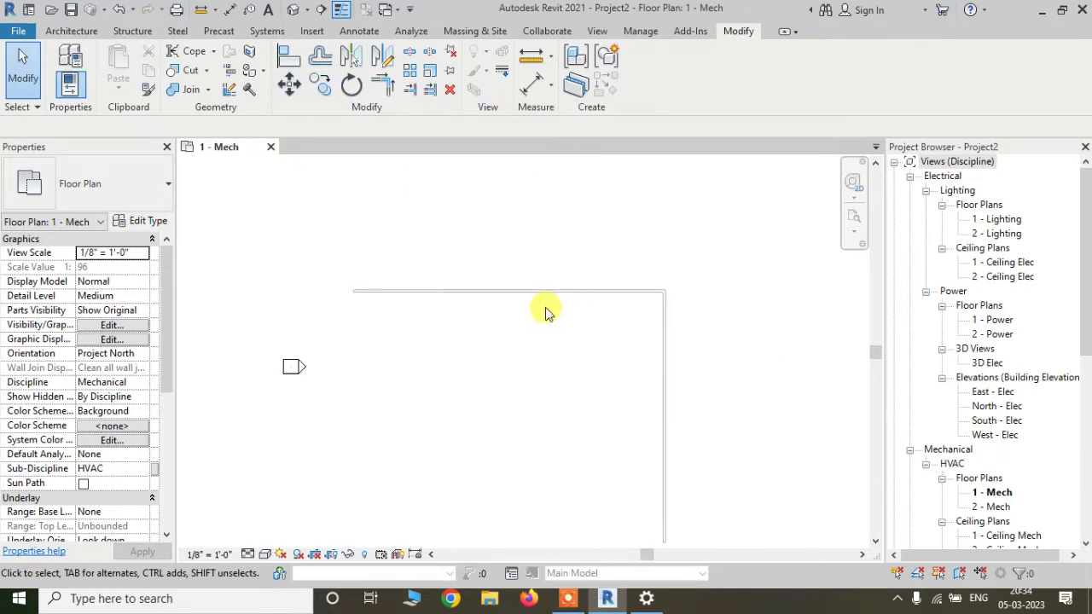
scroll(483, 270, down, 1)
scroll(482, 294, up, 1)
scroll(482, 294, up, 2)
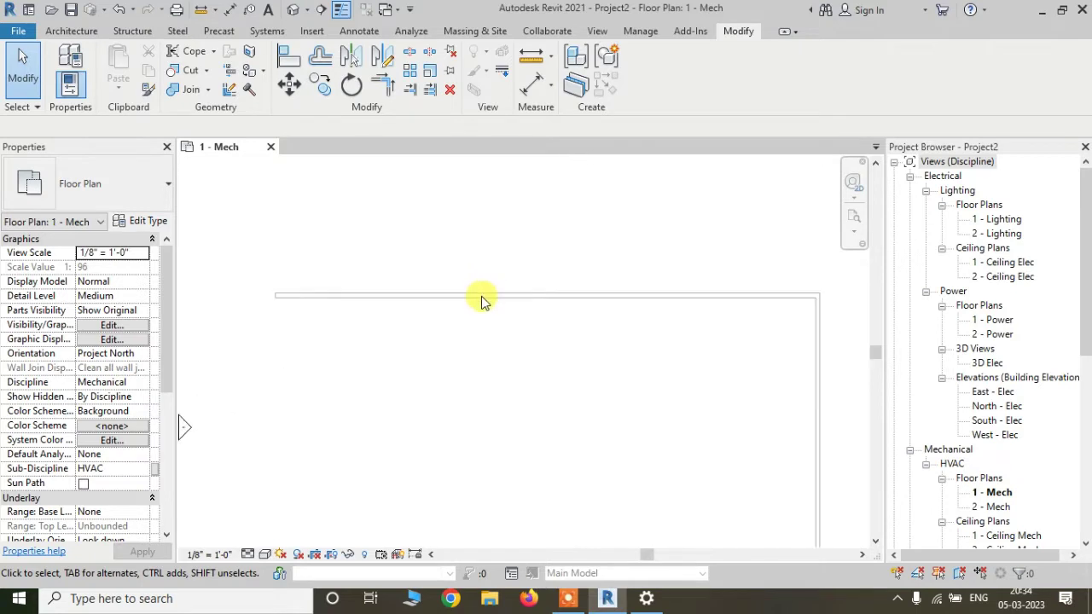
scroll(456, 298, down, 2)
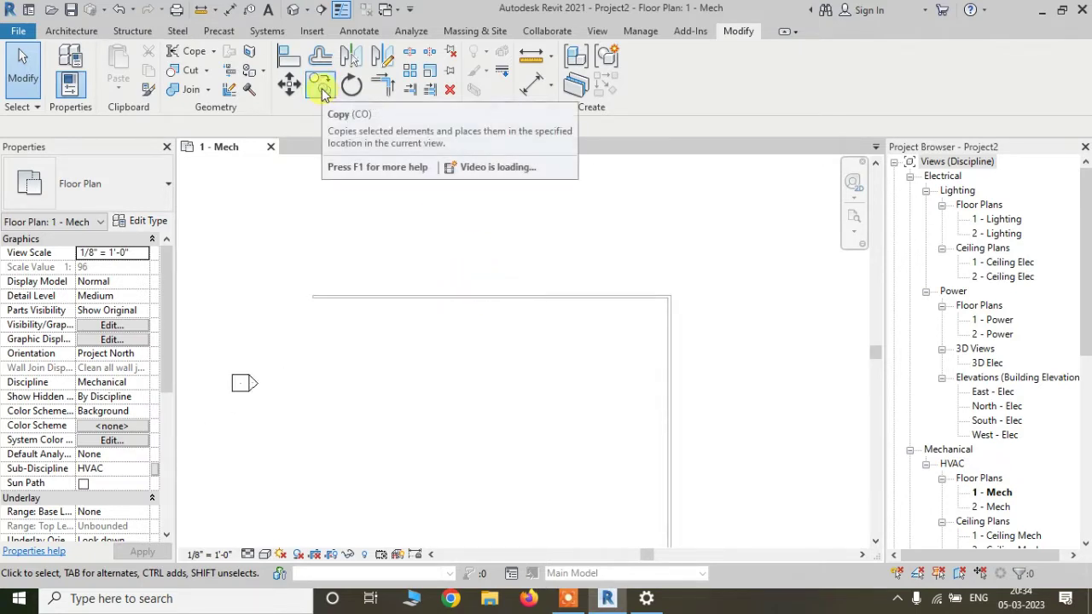
scroll(553, 308, down, 2)
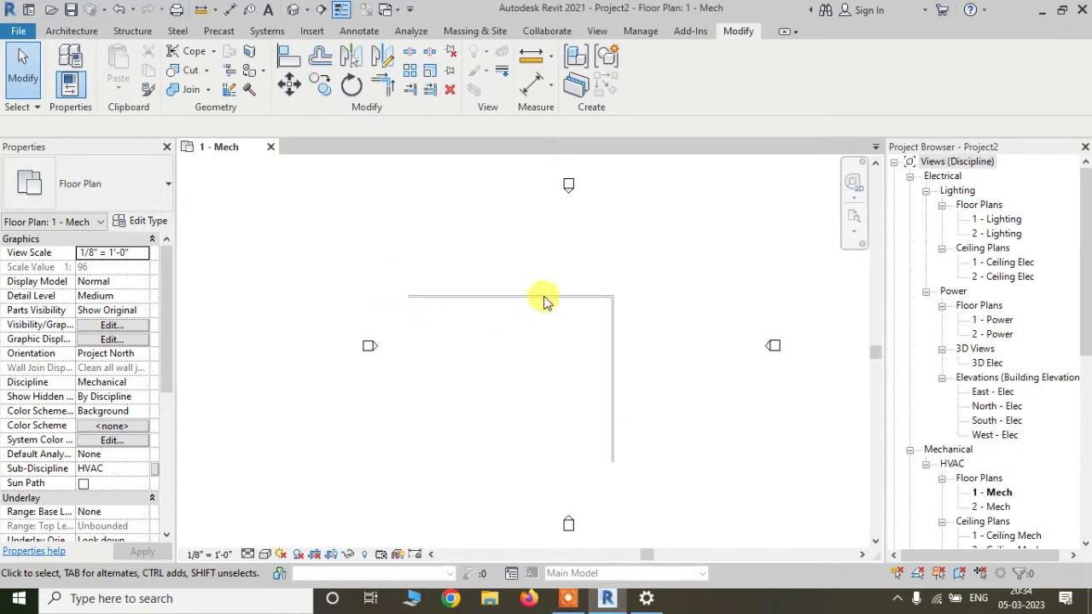
scroll(470, 293, up, 4)
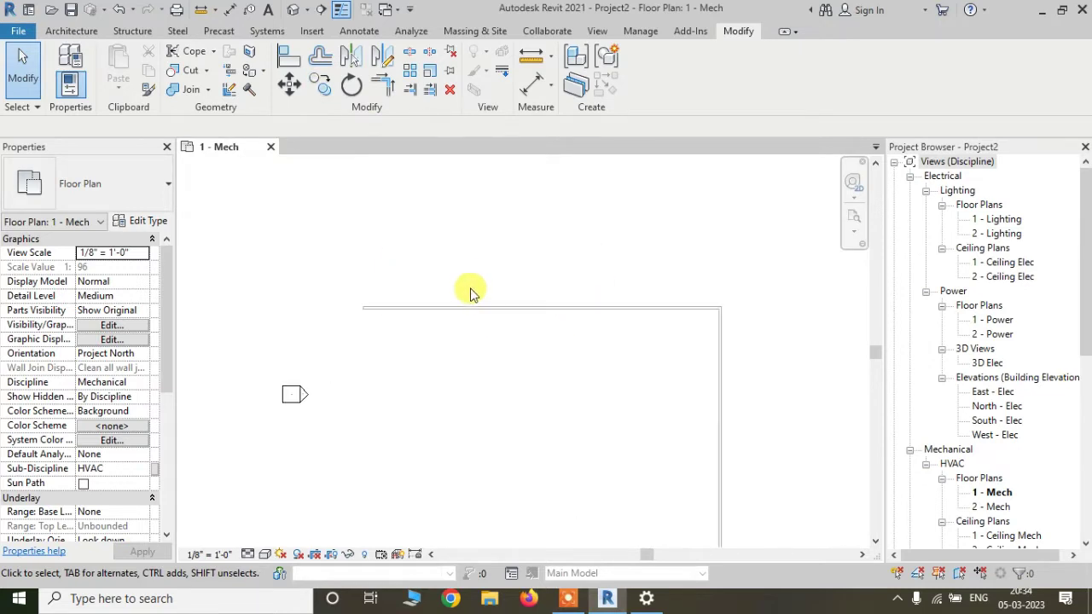
scroll(440, 330, down, 2)
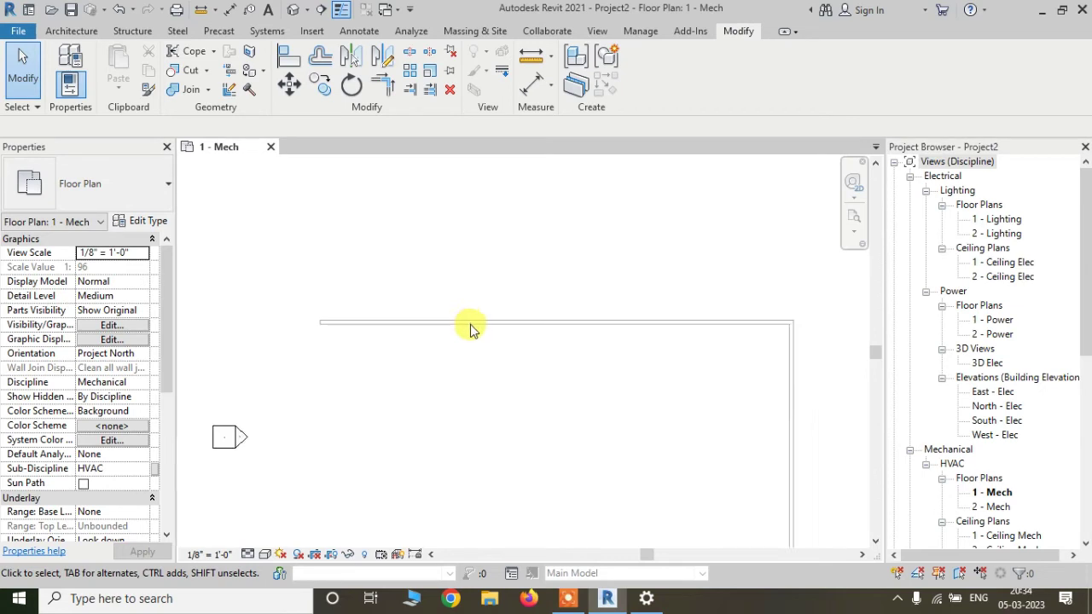
scroll(470, 325, up, 1)
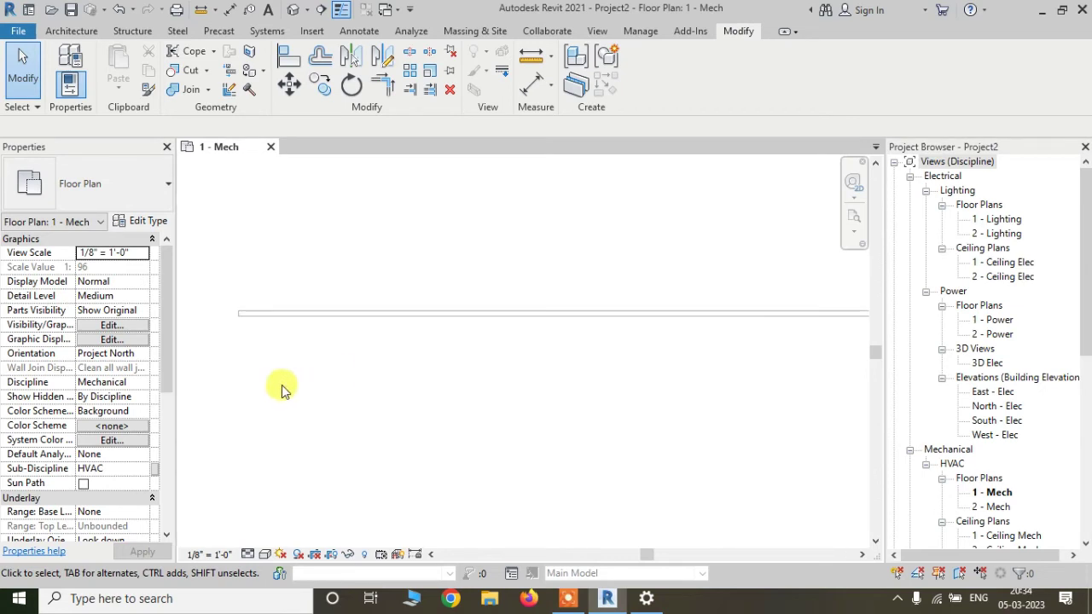
click(143, 383)
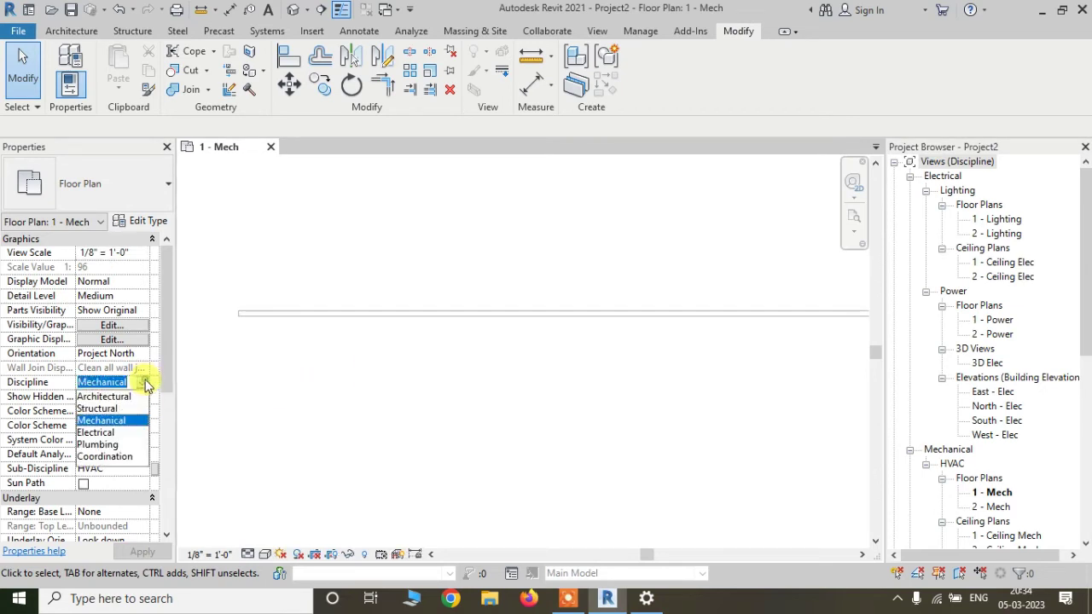
Step: Change the 1 - Mech plan's discipline from Mechanical to Coordination
click(106, 457)
scroll(414, 337, down, 2)
scroll(418, 309, up, 2)
scroll(418, 312, up, 3)
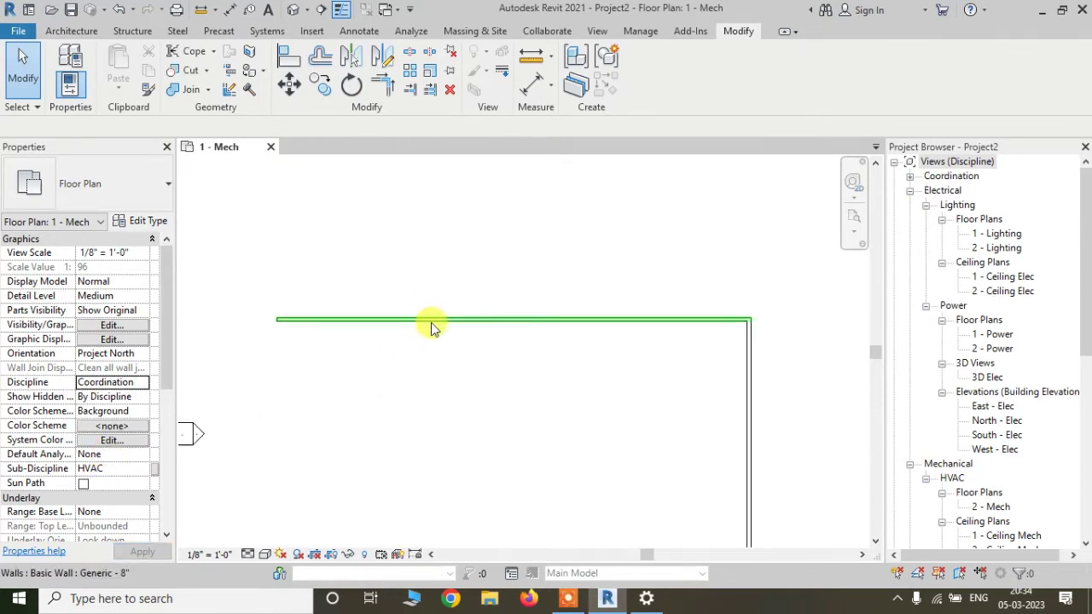
scroll(162, 400, down, 3)
scroll(158, 367, up, 3)
scroll(411, 314, down, 3)
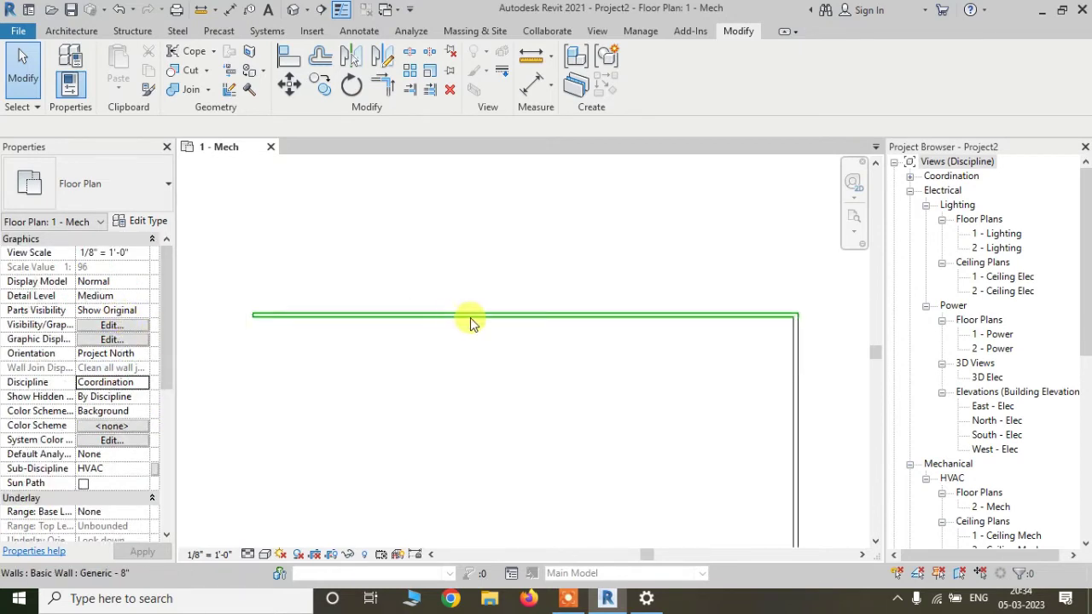
scroll(475, 342, up, 1)
scroll(466, 383, down, 1)
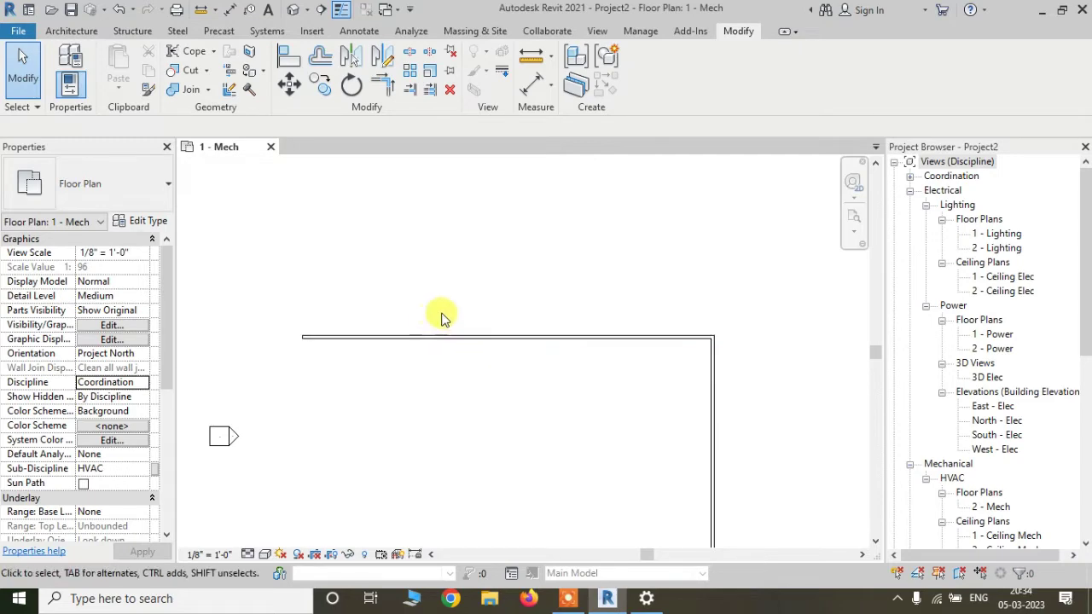
Step: Copy the 84' top wall to a position 30' above the original
click(422, 336)
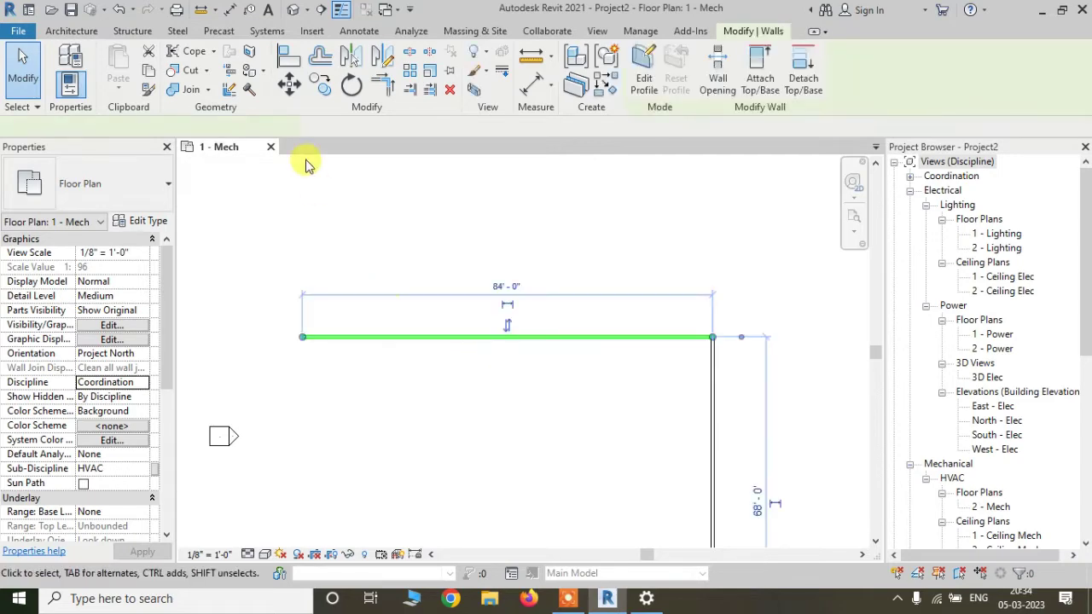
click(322, 89)
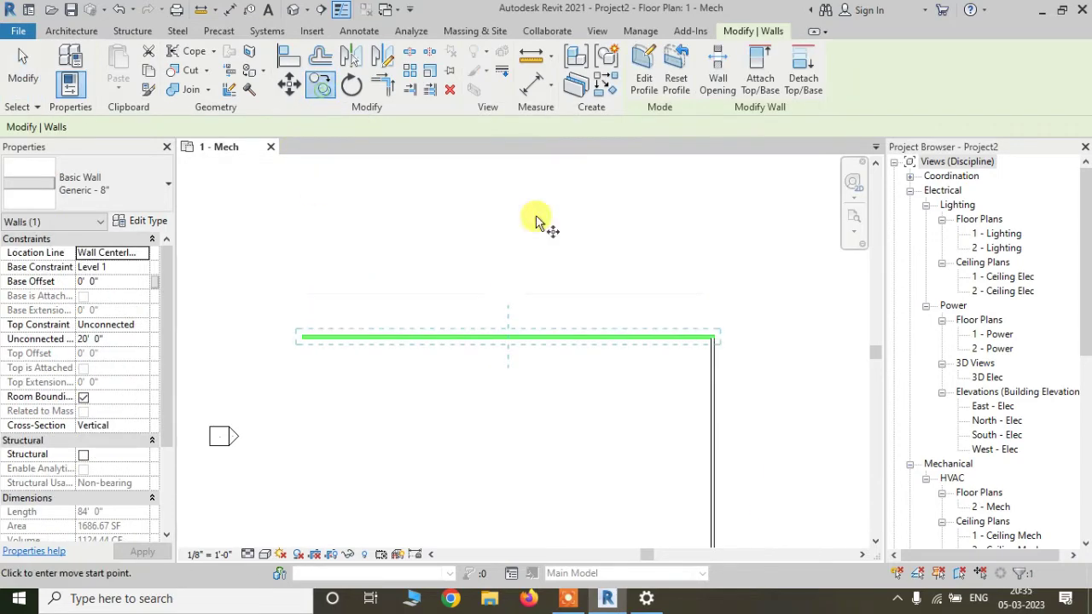
click(713, 343)
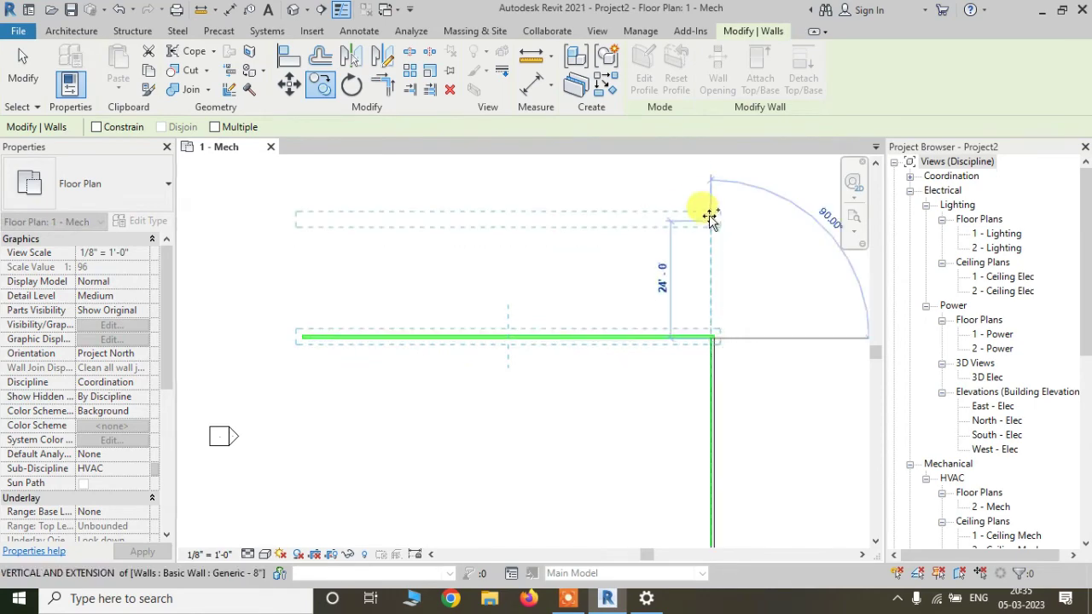
click(711, 191)
scroll(704, 290, down, 2)
scroll(573, 273, up, 2)
mouse_move(577, 300)
middle_down()
mouse_move(566, 330)
mouse_move(580, 321)
middle_up()
click(563, 316)
scroll(512, 317, down, 2)
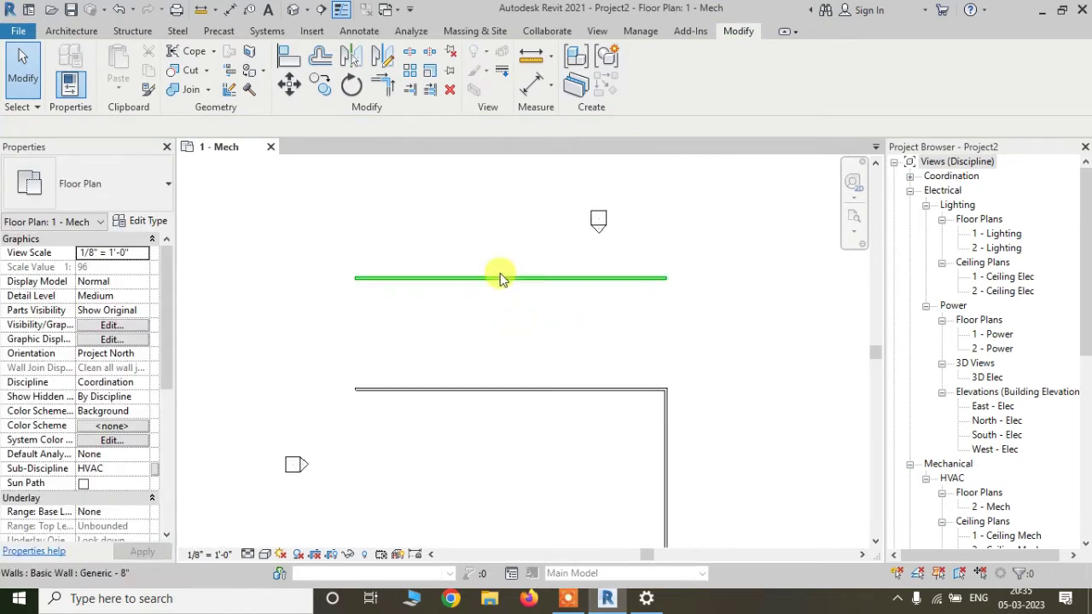
scroll(546, 311, down, 1)
scroll(559, 341, up, 1)
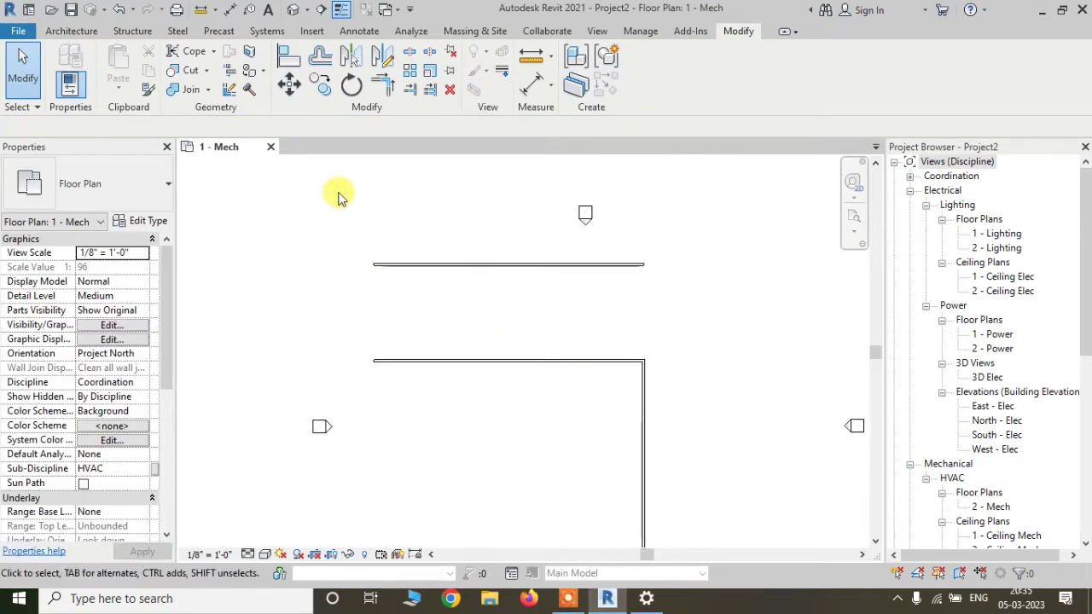
scroll(467, 320, up, 1)
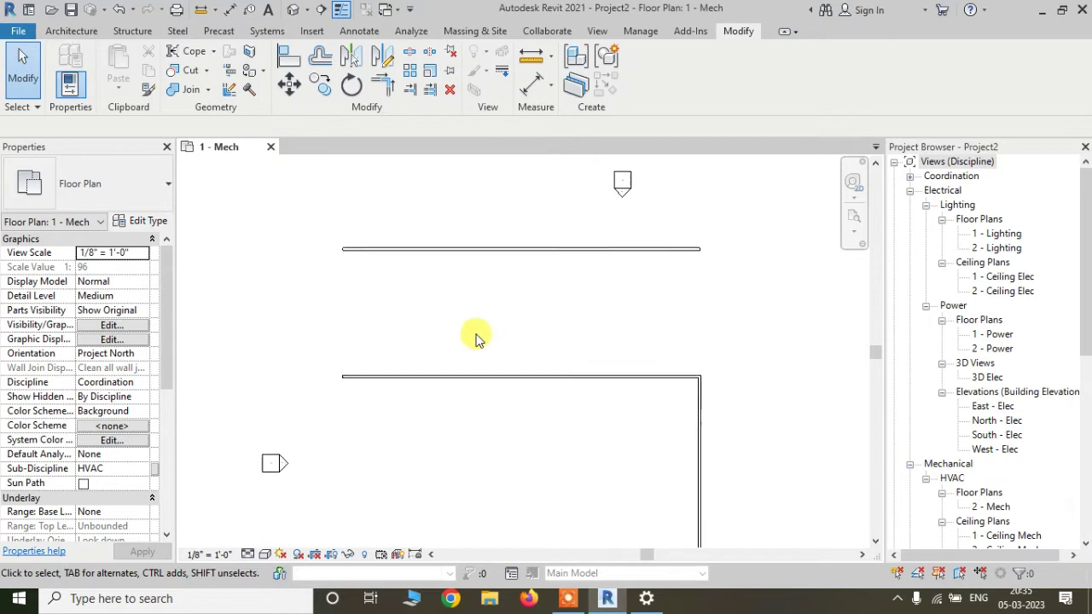
Step: Move the lower L-shaped walls about 29'6" further down and clear the selection
click(441, 375)
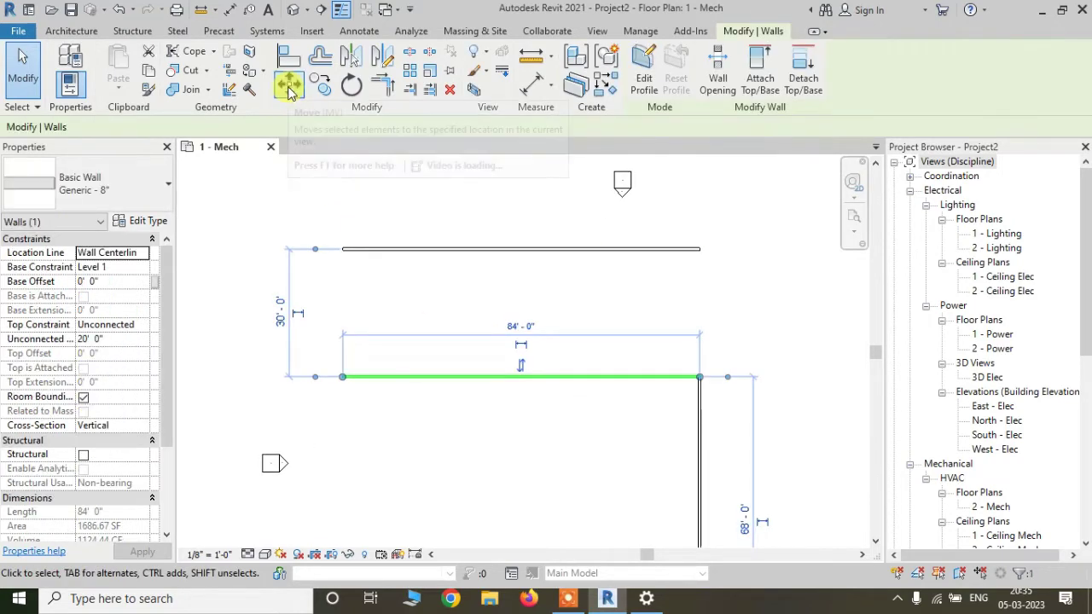
click(289, 86)
click(699, 376)
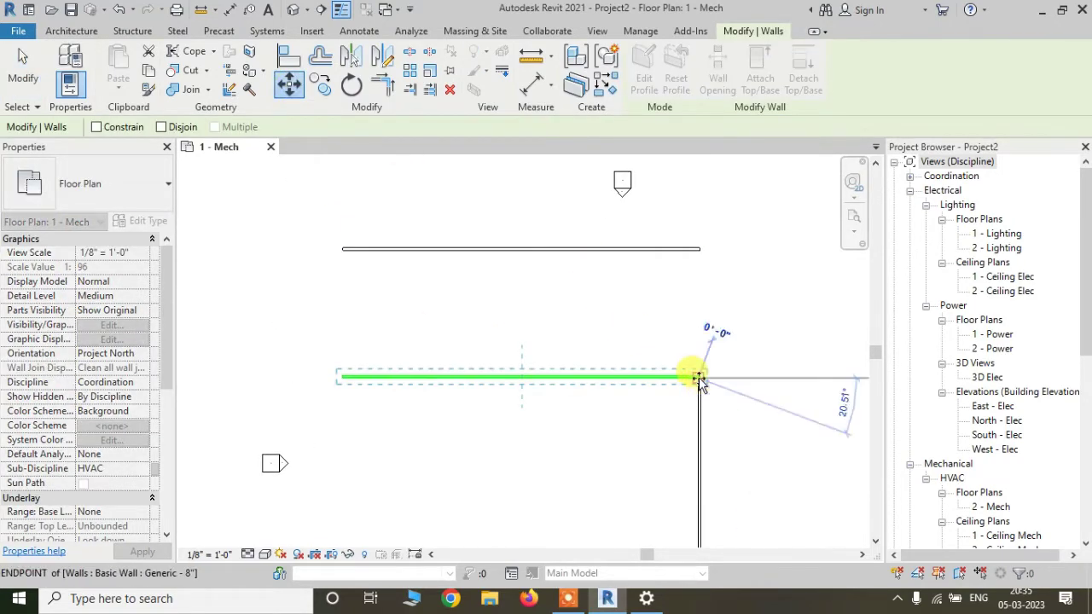
click(699, 503)
scroll(657, 371, down, 3)
middle_drag(665, 384, 581, 315)
scroll(581, 315, up, 1)
key(Escape)
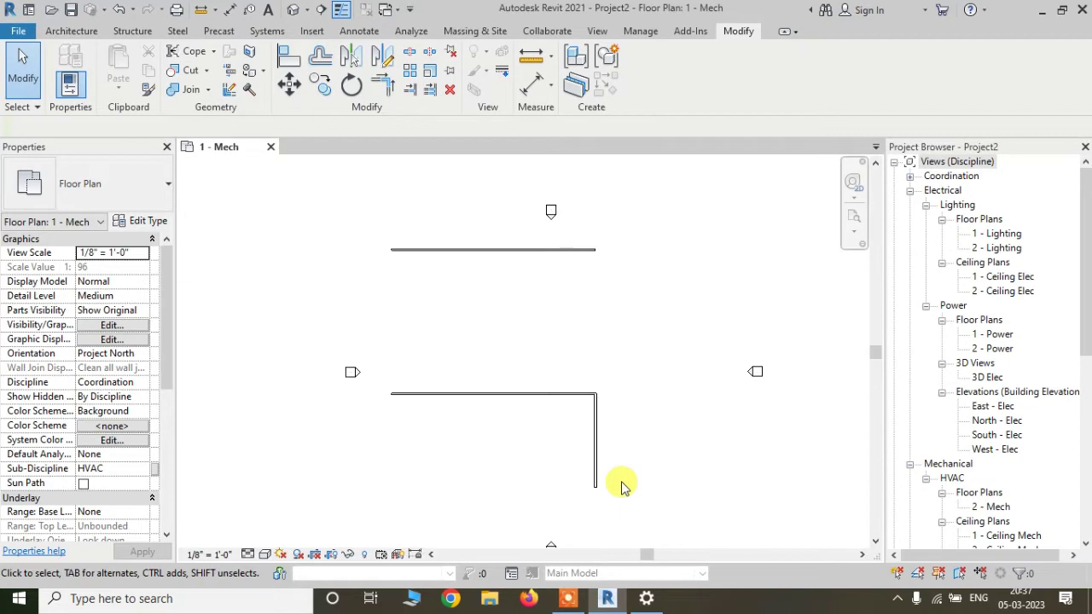
Step: Crossing-select and delete all existing walls, then restart the Wall tool with WA
scroll(582, 421, down, 3)
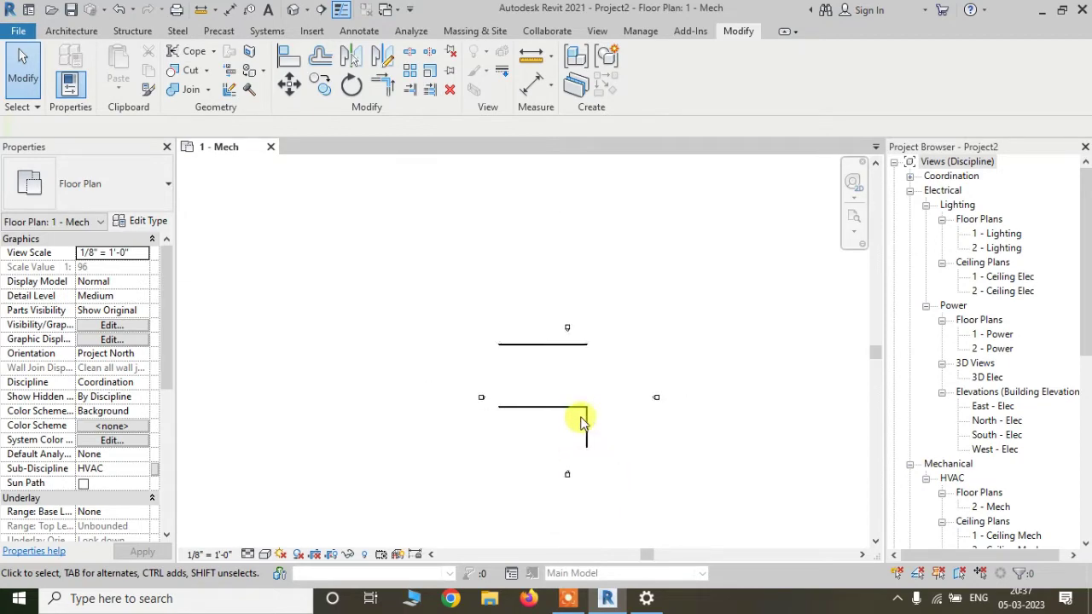
scroll(578, 419, up, 1)
drag(643, 471, 475, 322)
key(Delete)
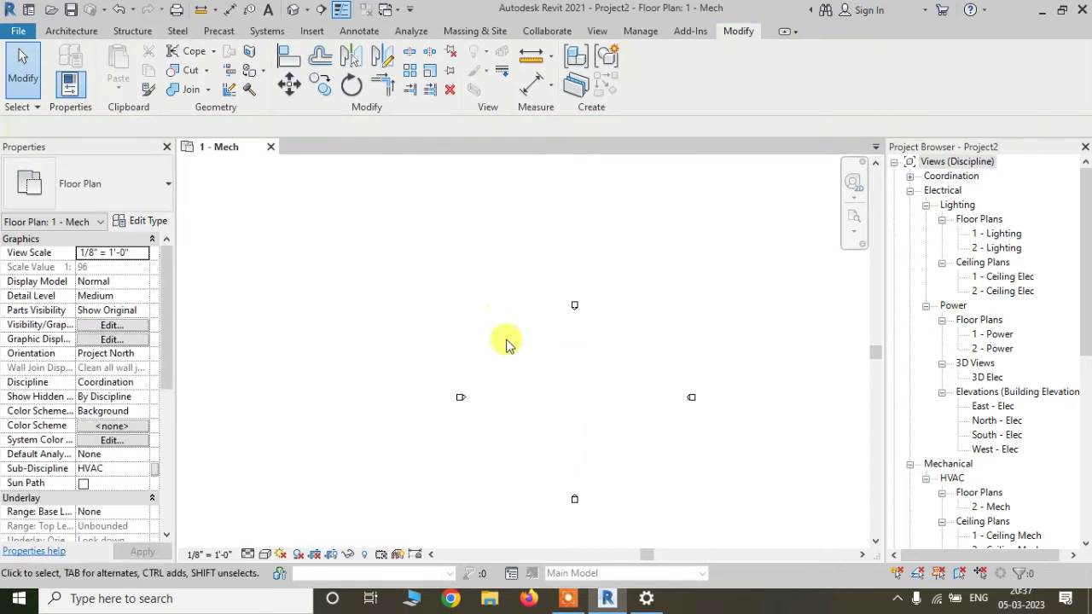
scroll(539, 343, up, 1)
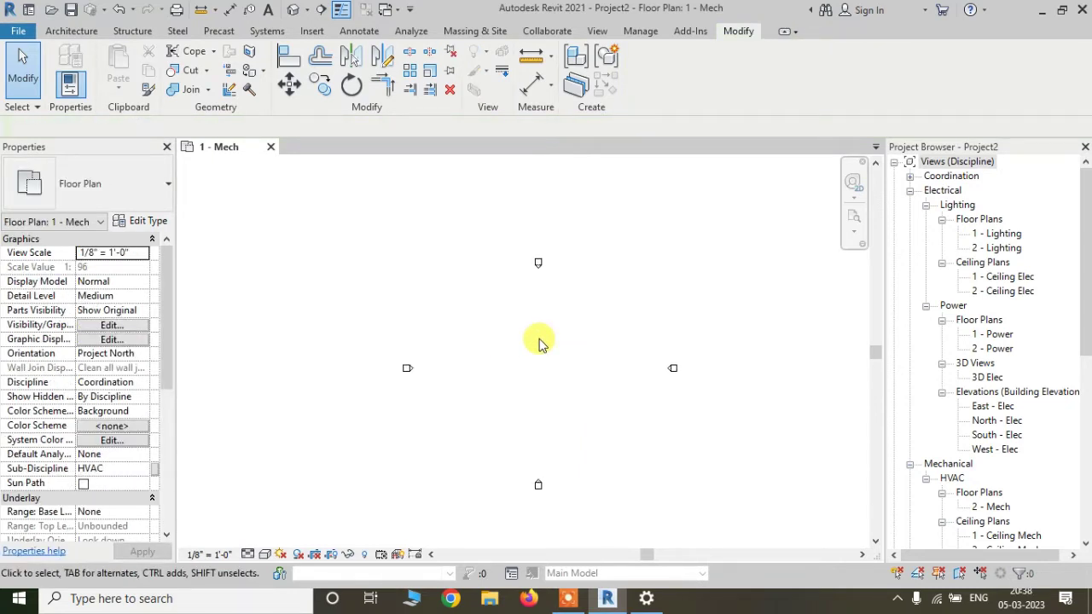
key(w)
key(a)
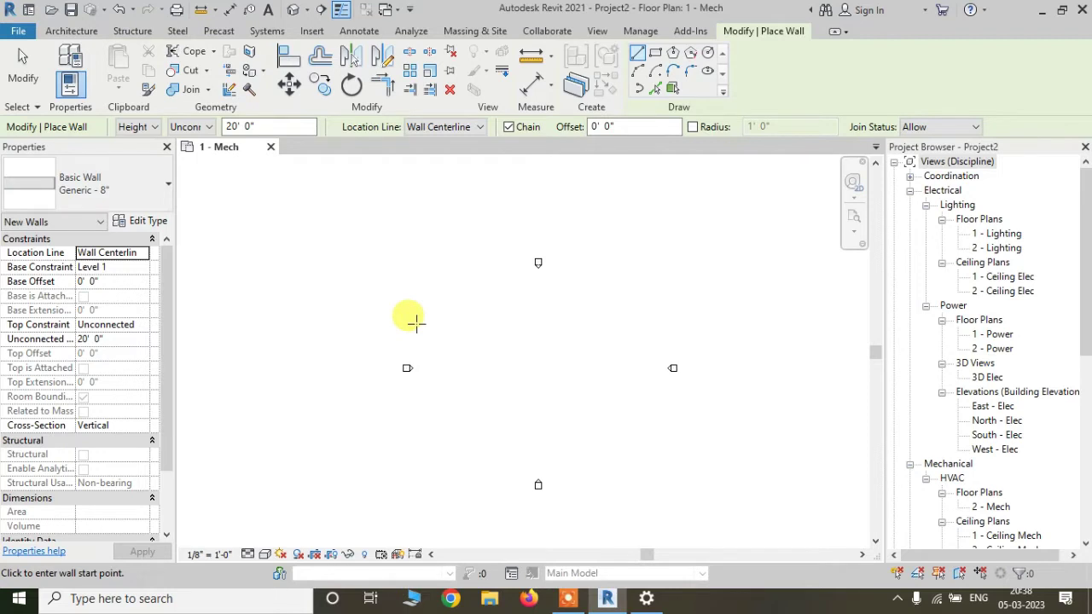
Step: Draw a new L: a 100'-0" horizontal wall and a 92' vertical wall running down
click(415, 321)
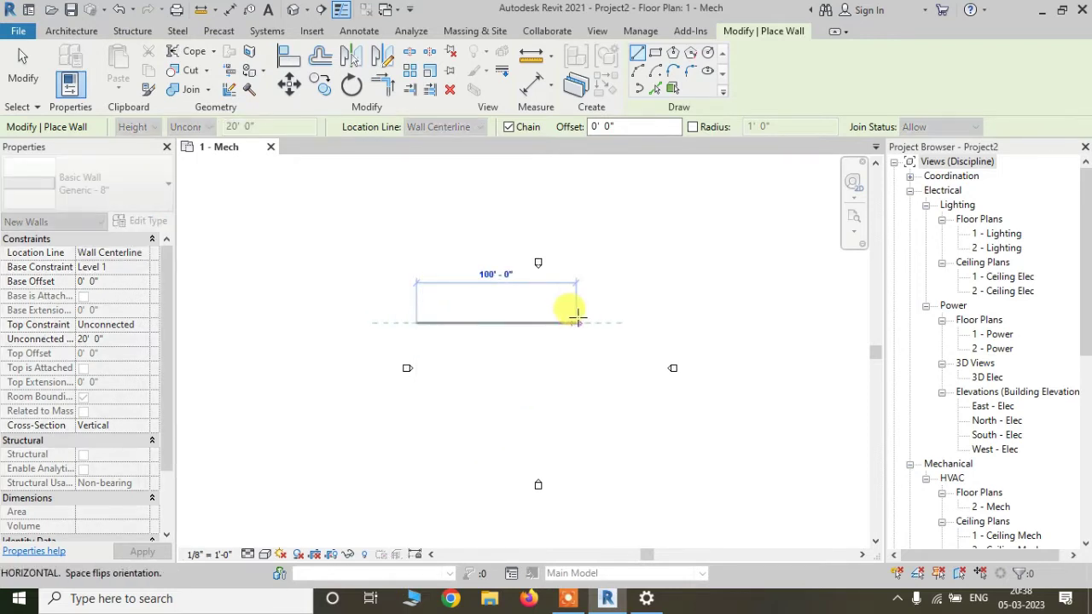
click(577, 318)
click(577, 469)
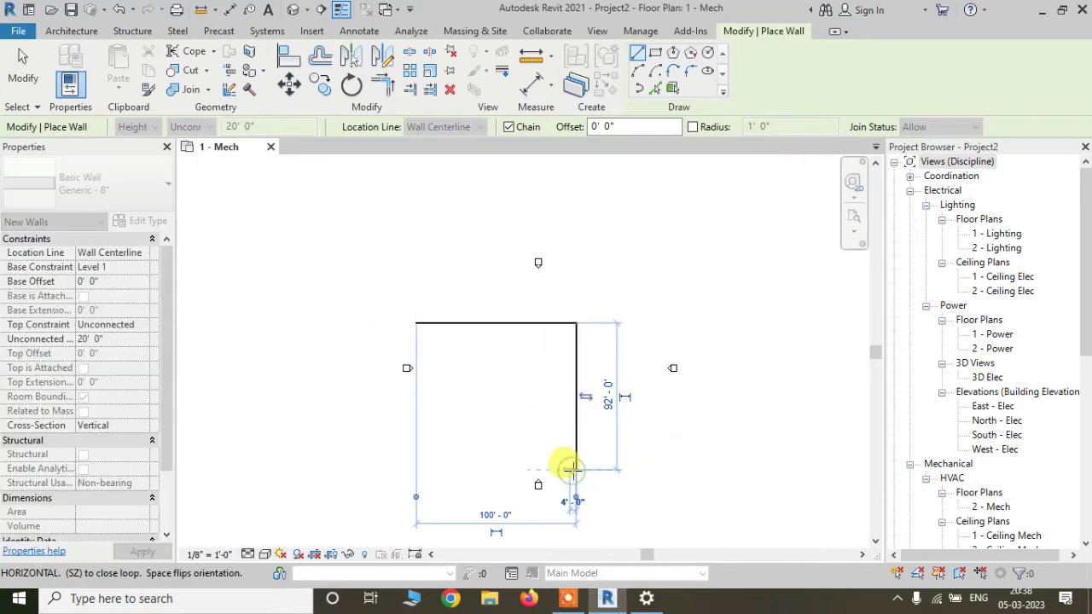
key(Escape)
key(Escape)
scroll(508, 377, up, 5)
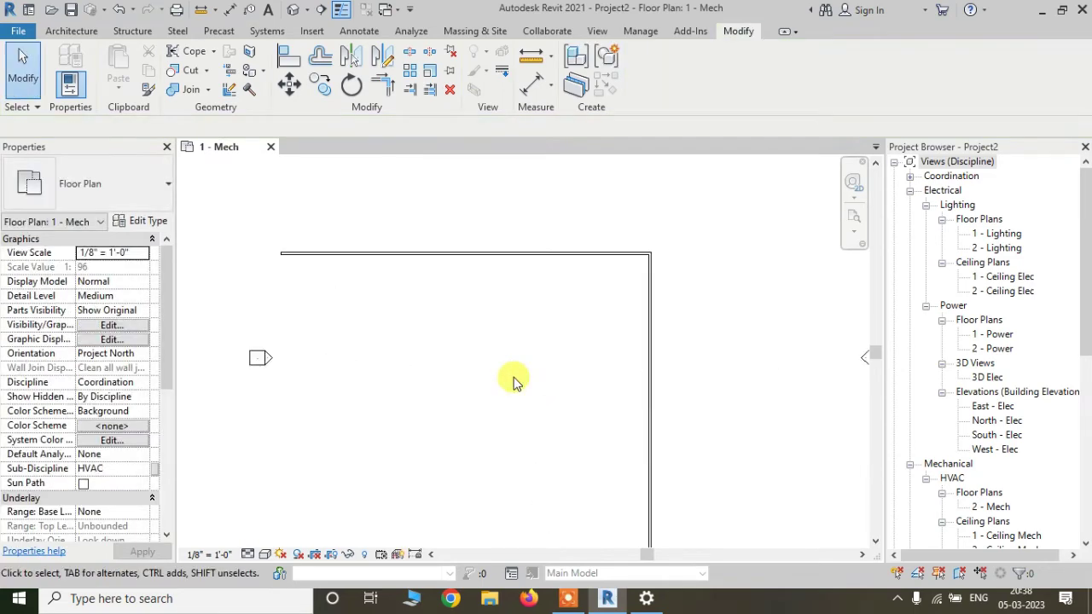
mouse_move(496, 373)
middle_down()
mouse_move(476, 384)
mouse_move(491, 422)
middle_up()
Step: Copy the top 100' wall 16'-0" upward using the CO command
key(c)
key(o)
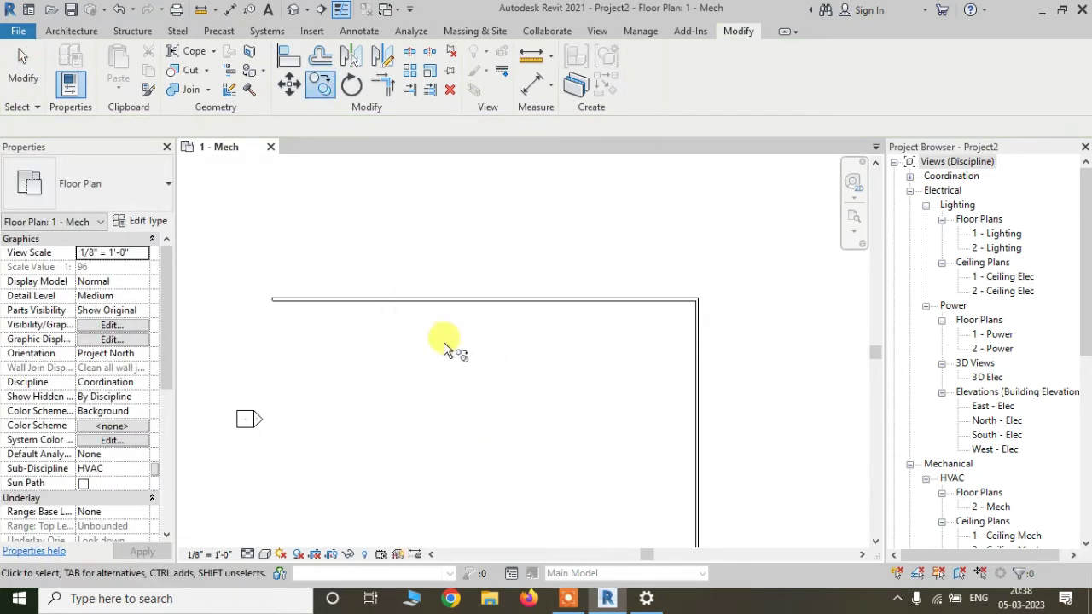
key(Escape)
click(447, 298)
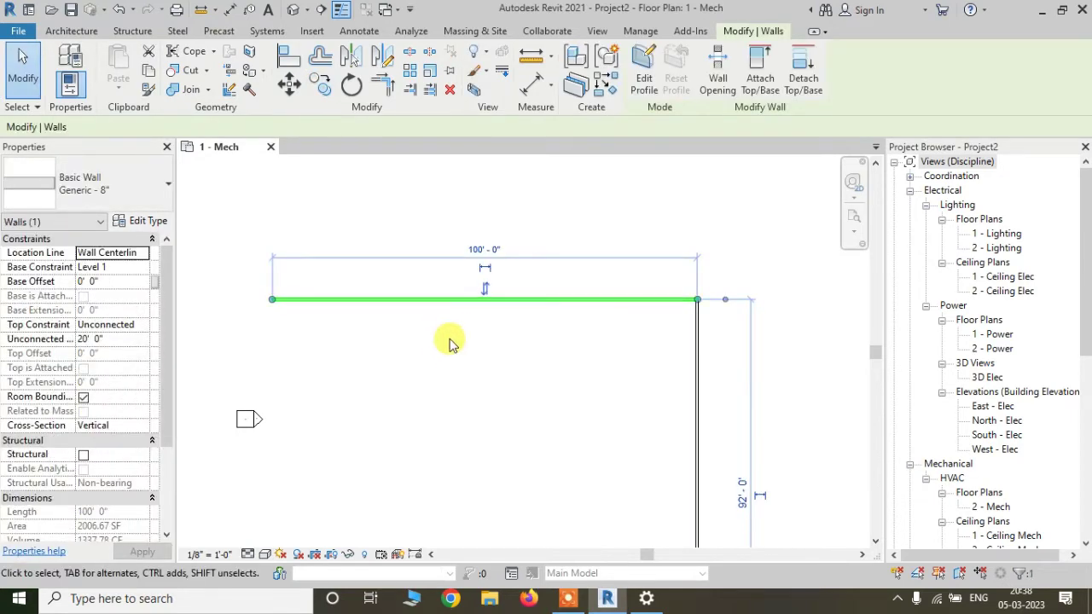
key(c)
key(o)
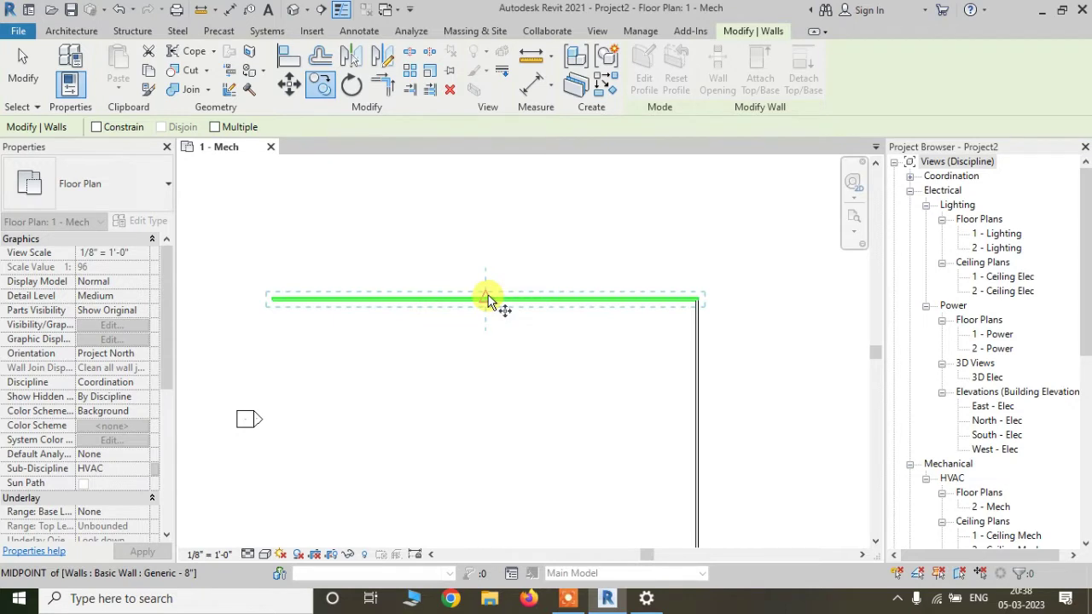
click(487, 299)
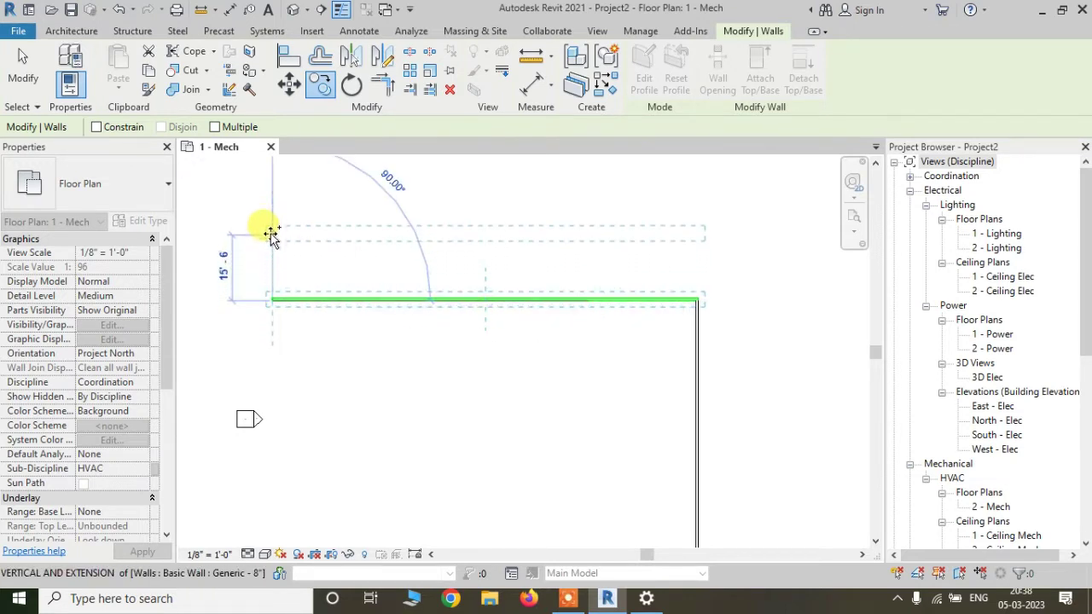
click(270, 233)
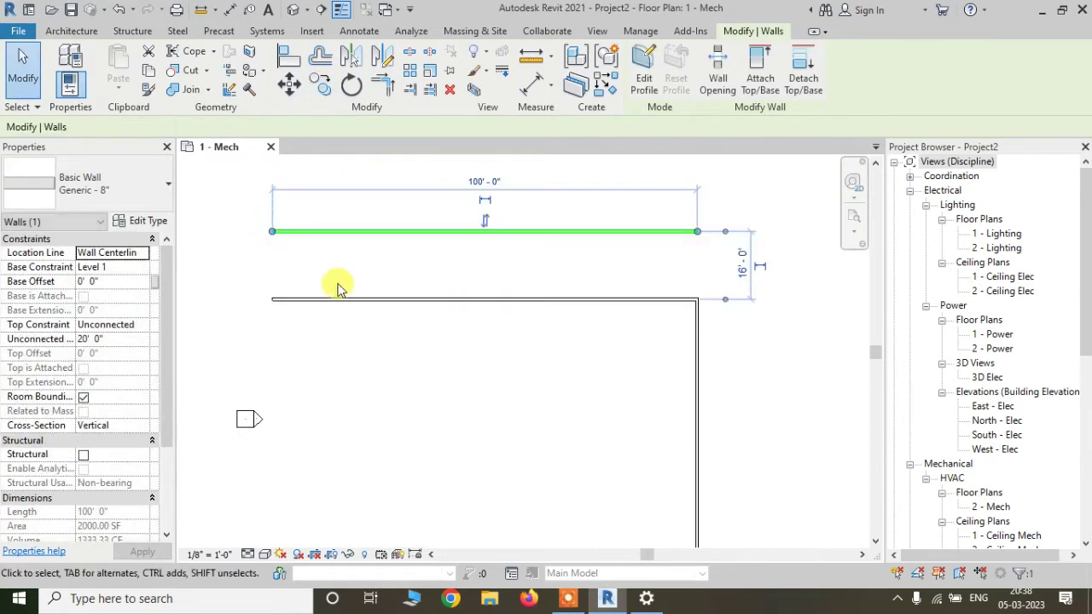
scroll(414, 367, down, 2)
click(414, 369)
scroll(418, 371, up, 3)
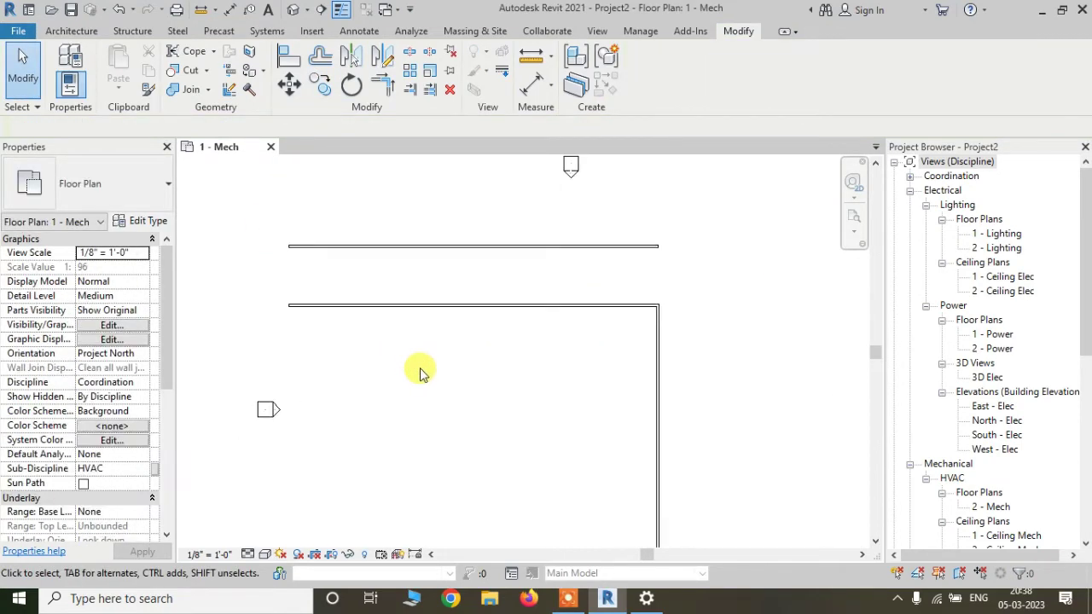
scroll(419, 372, down, 2)
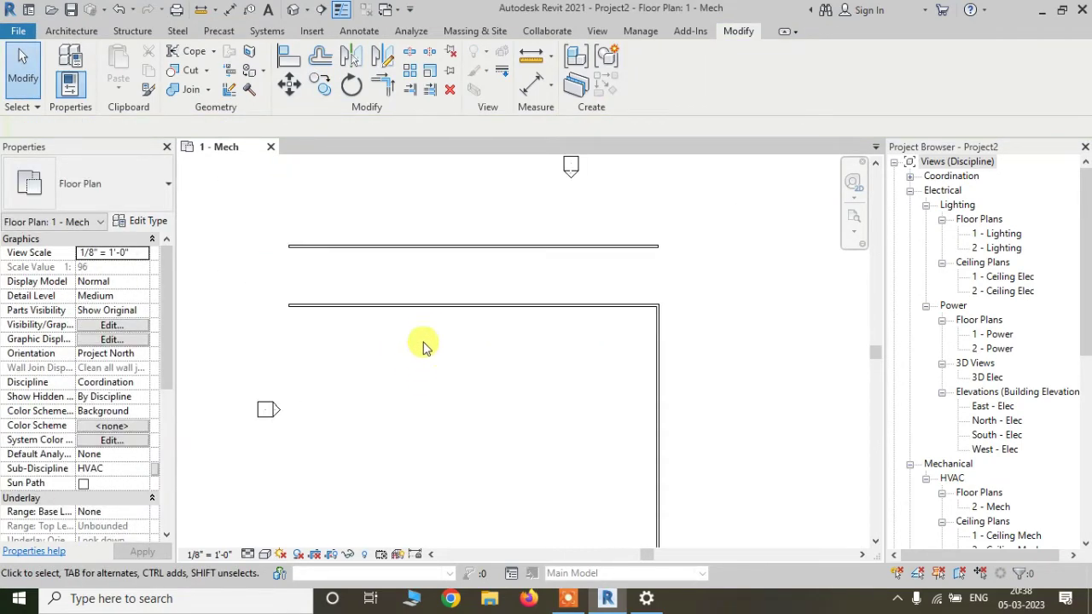
Step: Move the lower horizontal wall 21'-0" down with MV, leaving it 37'-0" below its copy
click(459, 307)
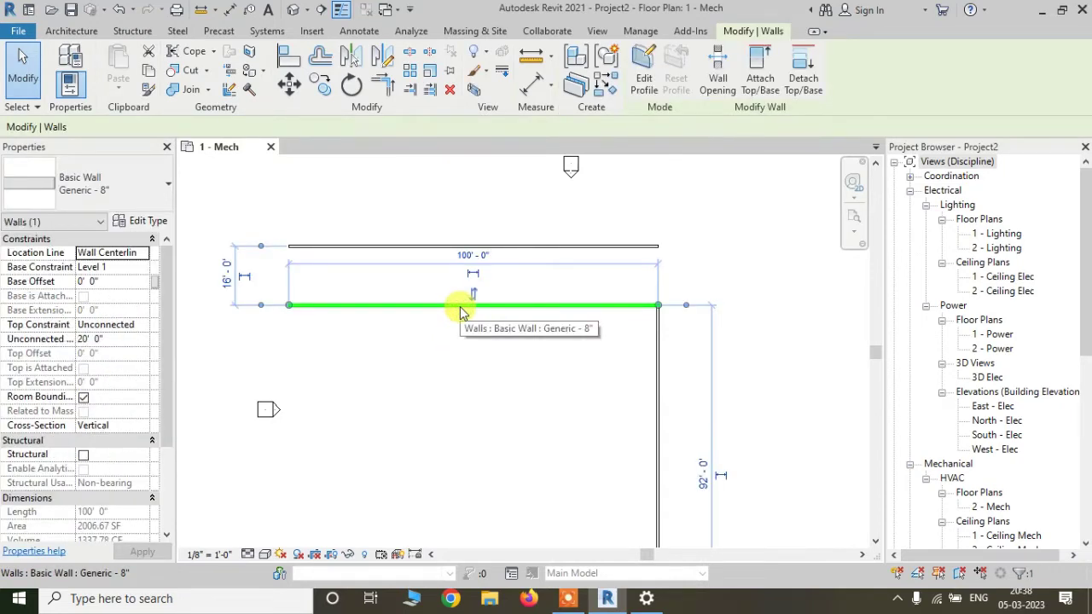
key(m)
key(v)
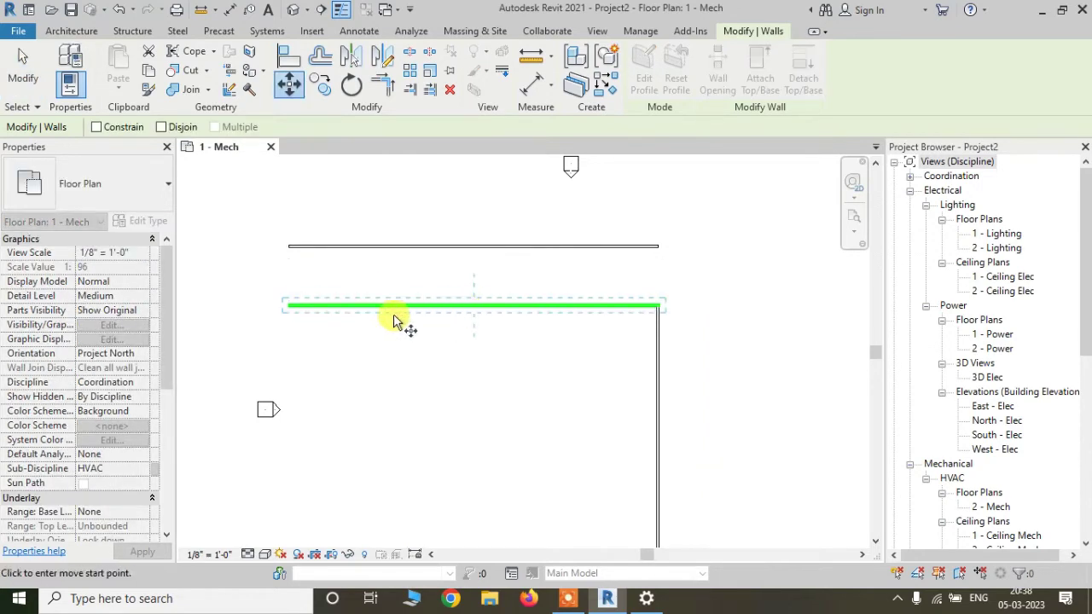
click(286, 306)
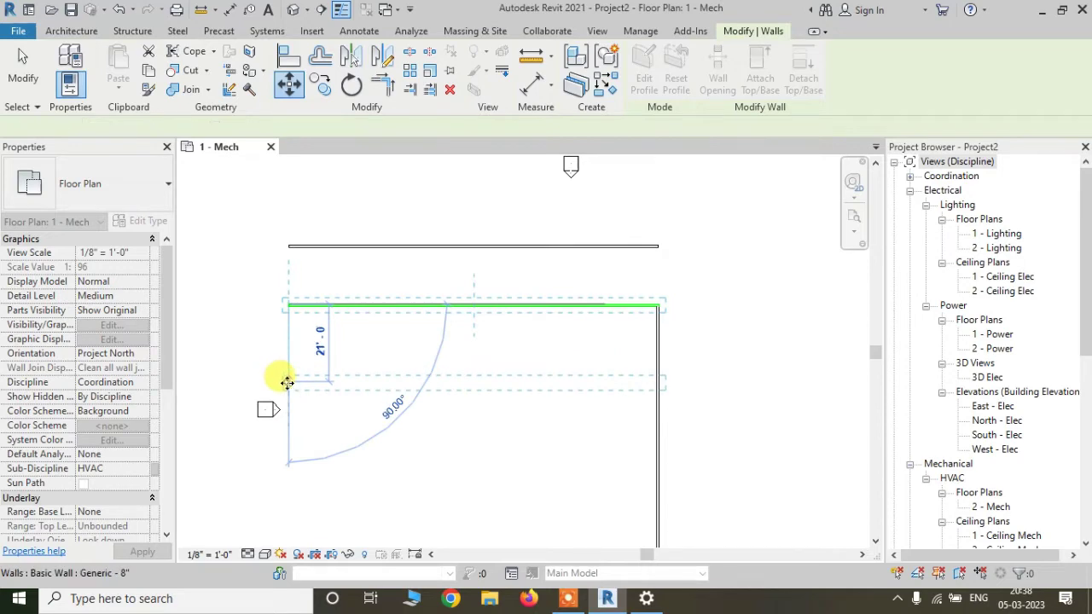
click(288, 382)
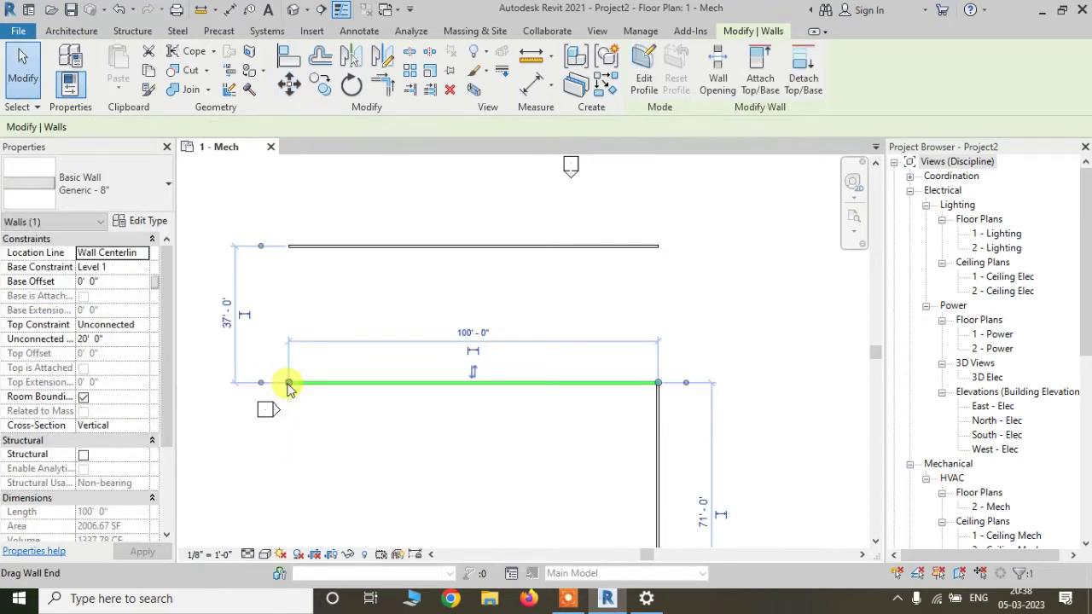
click(402, 361)
scroll(438, 378, down, 4)
scroll(495, 427, up, 2)
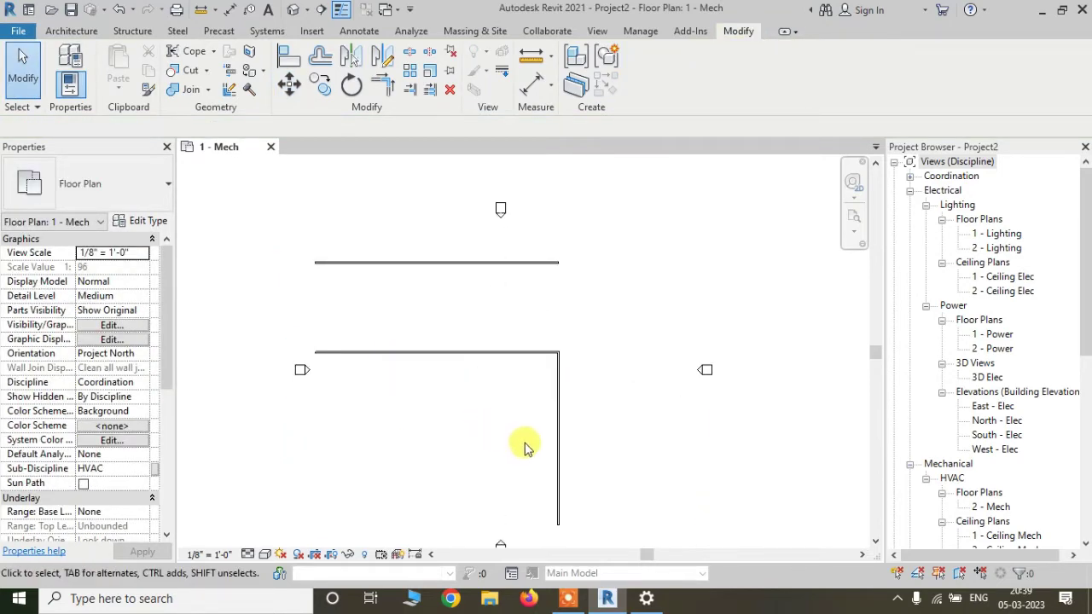
scroll(366, 332, down, 1)
scroll(366, 333, up, 3)
scroll(367, 337, down, 3)
scroll(370, 332, up, 1)
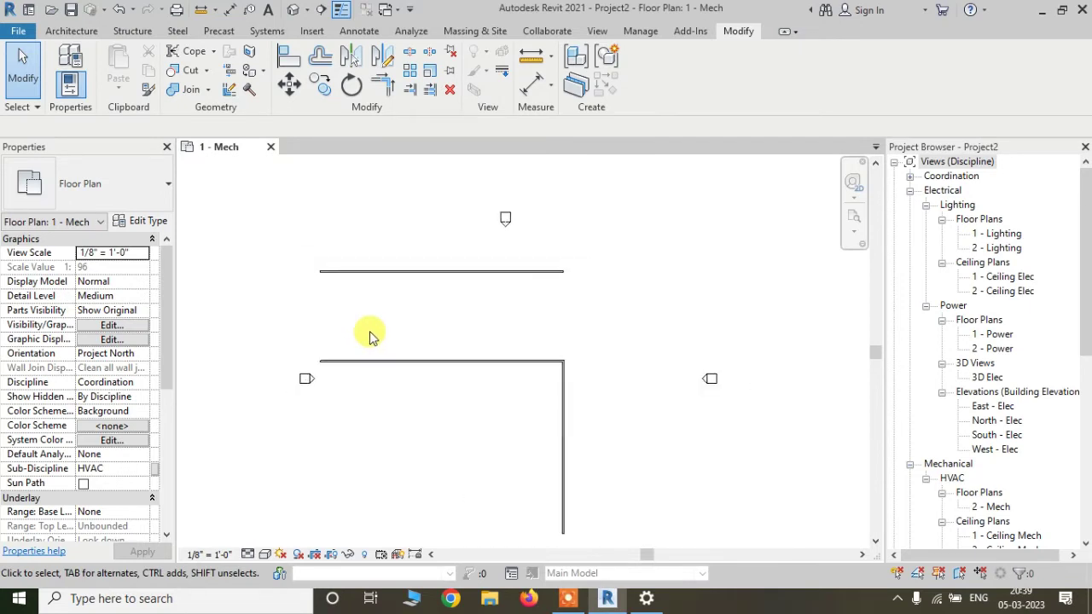
Step: Open Keyboard Shortcuts from the View tab's User Interface dropdown
scroll(370, 332, up, 1)
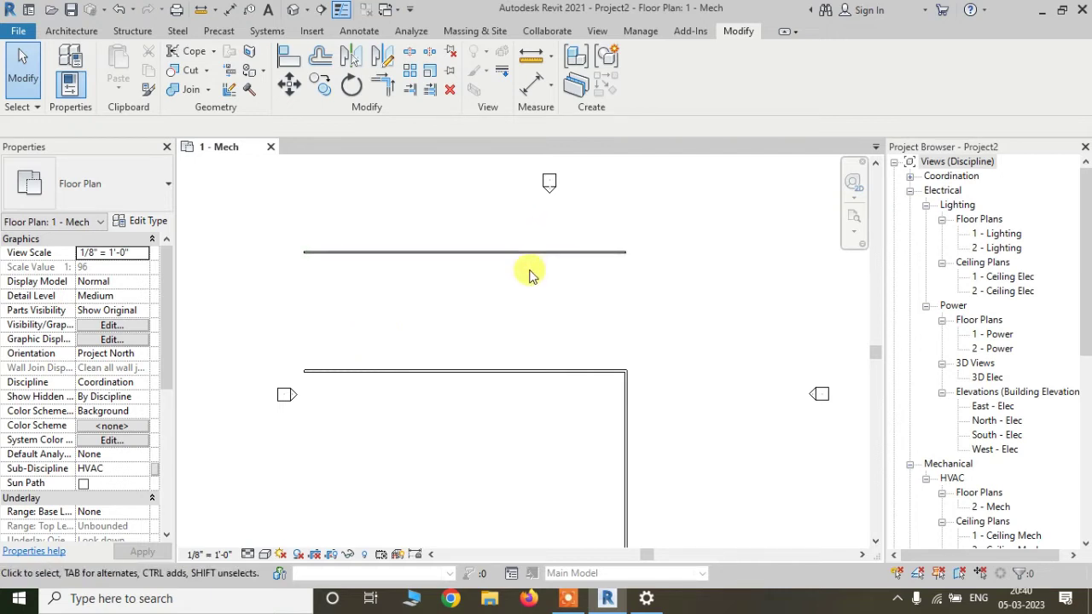
click(599, 32)
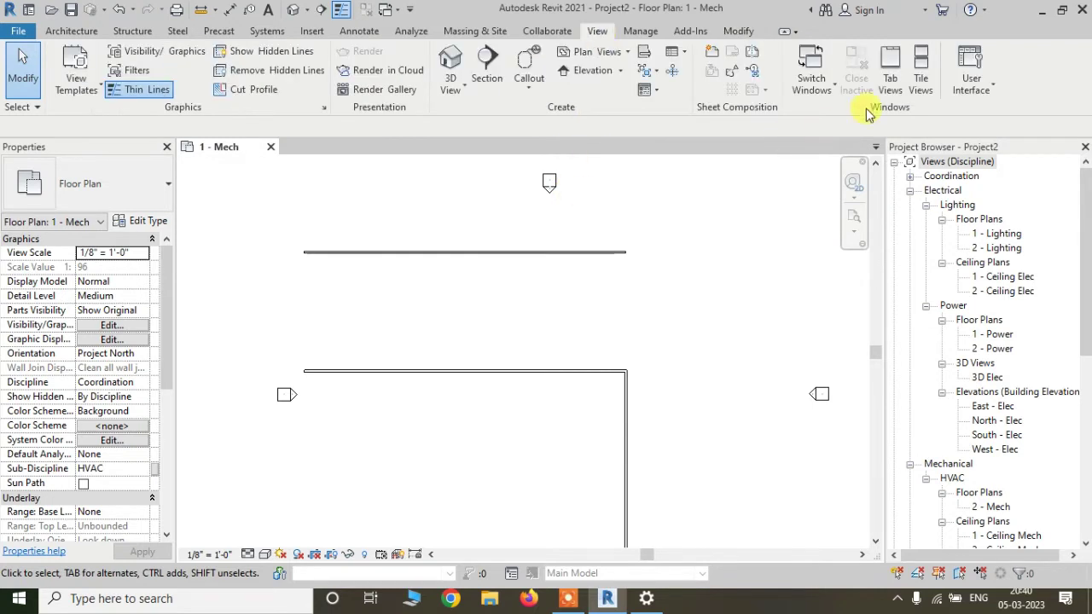
click(973, 84)
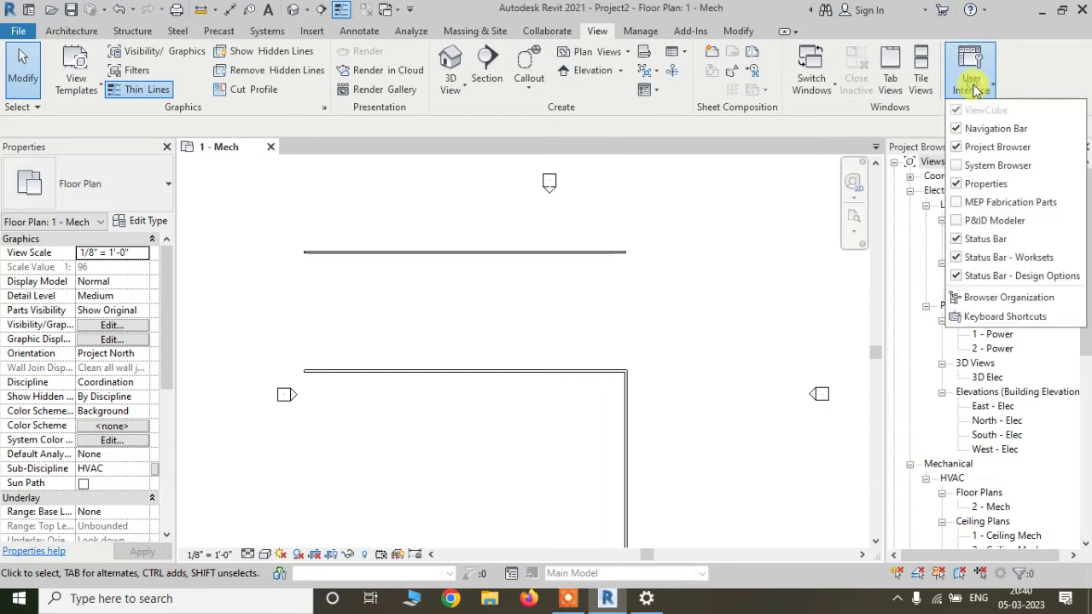
click(989, 319)
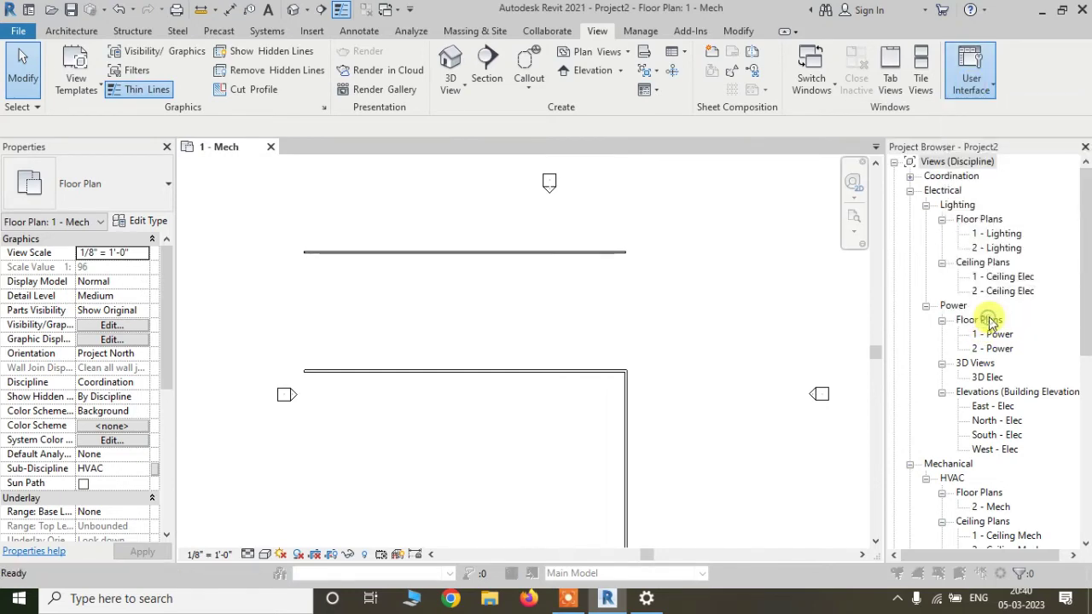
Step: Search the commands for 'mov' and remove the 3 shortcut from Move
scroll(460, 277, down, 10)
scroll(458, 274, up, 4)
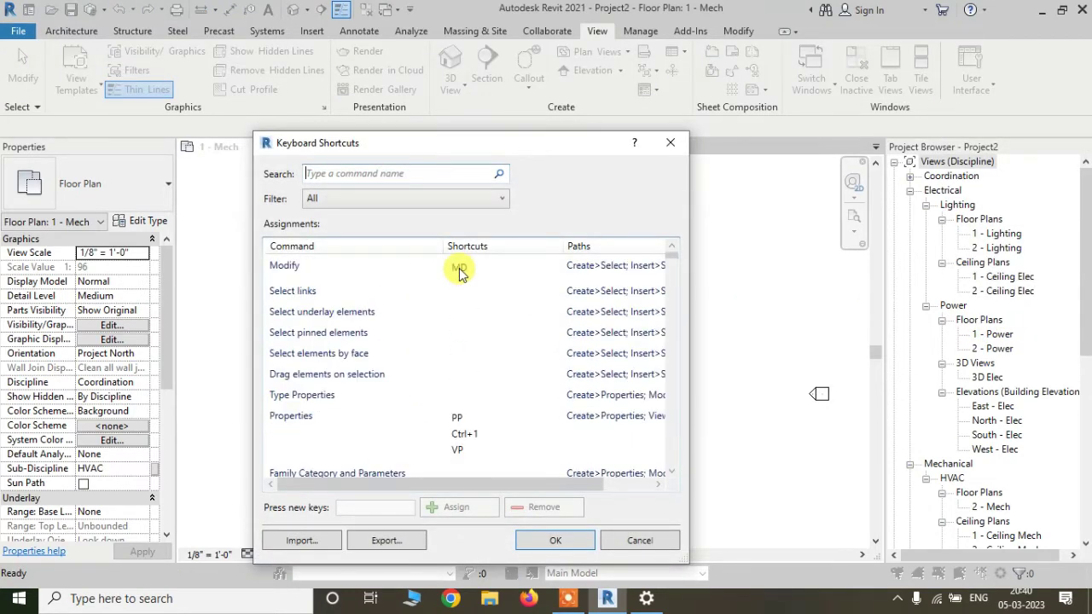
scroll(459, 274, down, 2)
scroll(458, 277, down, 15)
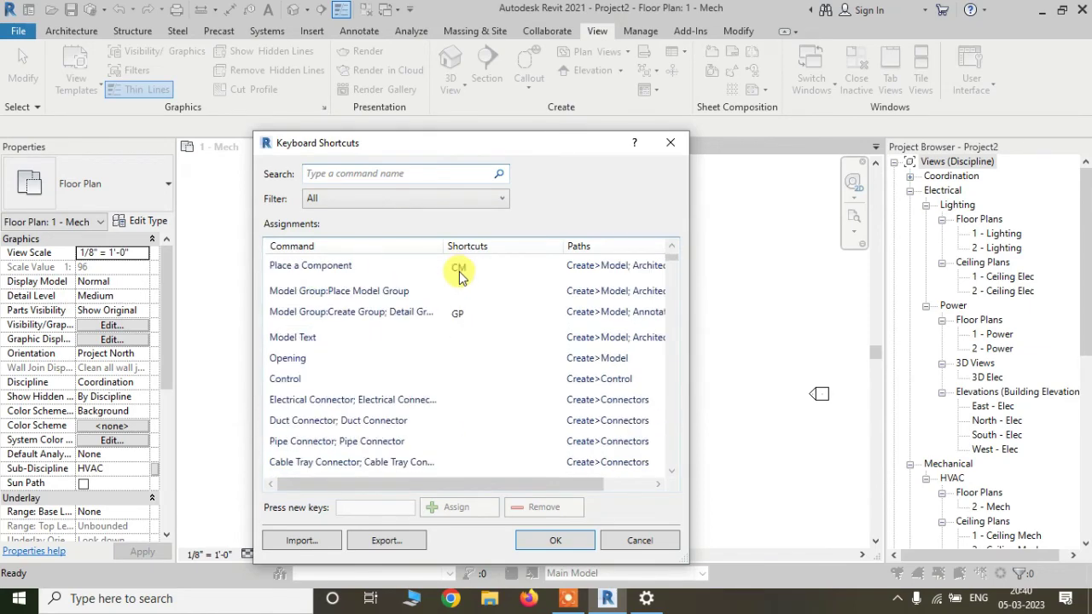
scroll(458, 282, down, 15)
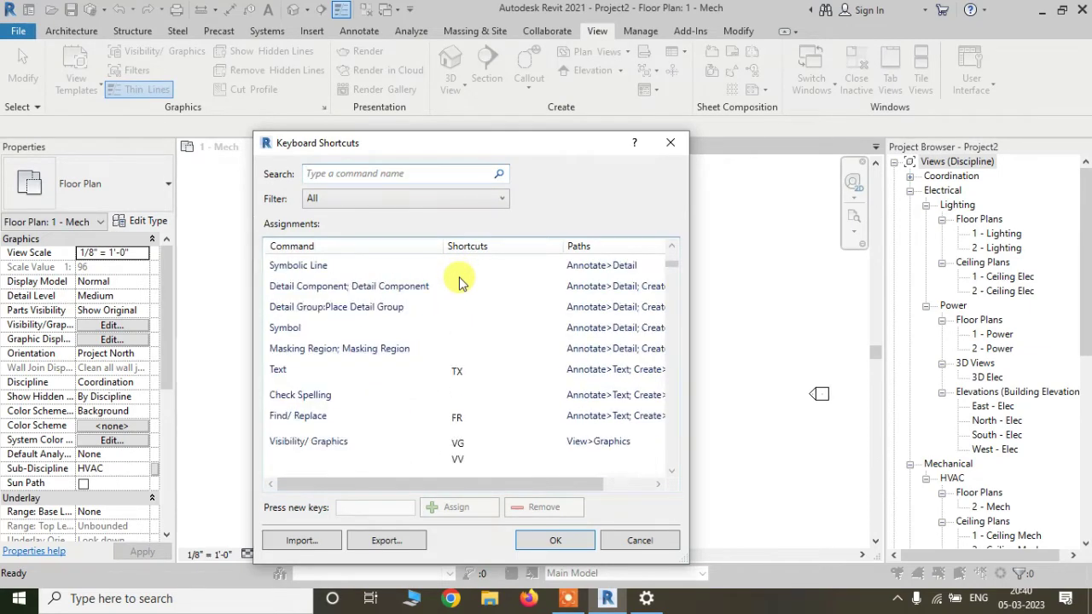
scroll(458, 282, up, 20)
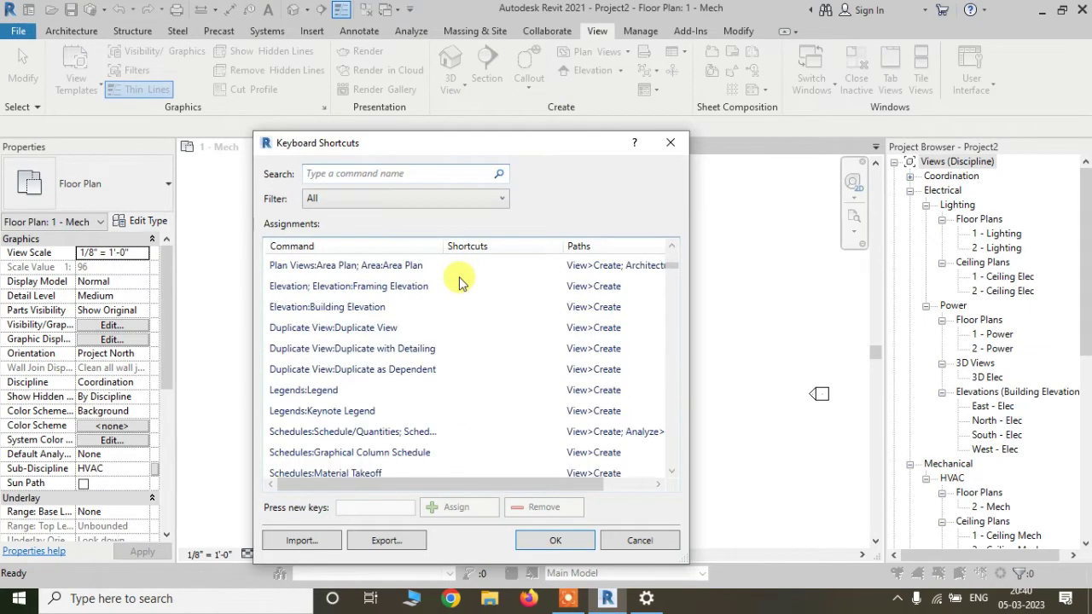
scroll(435, 260, down, 5)
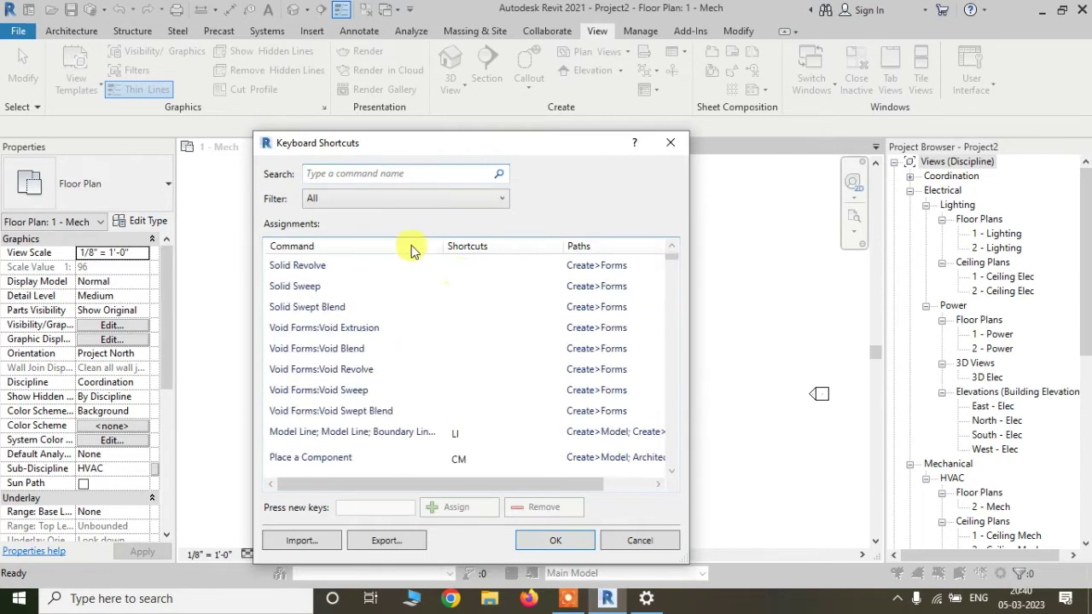
click(349, 180)
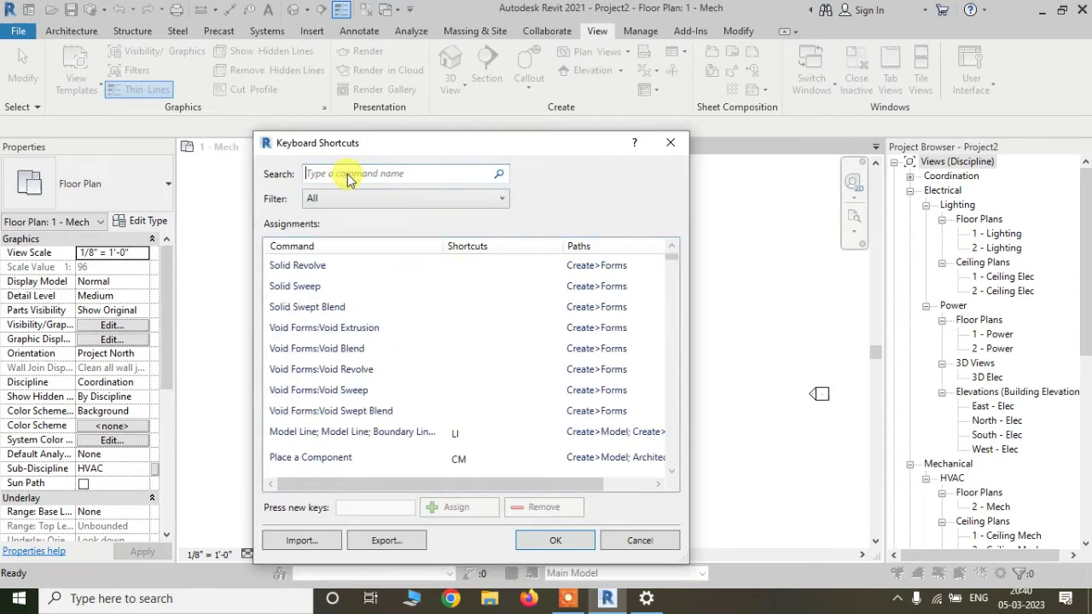
text(m)
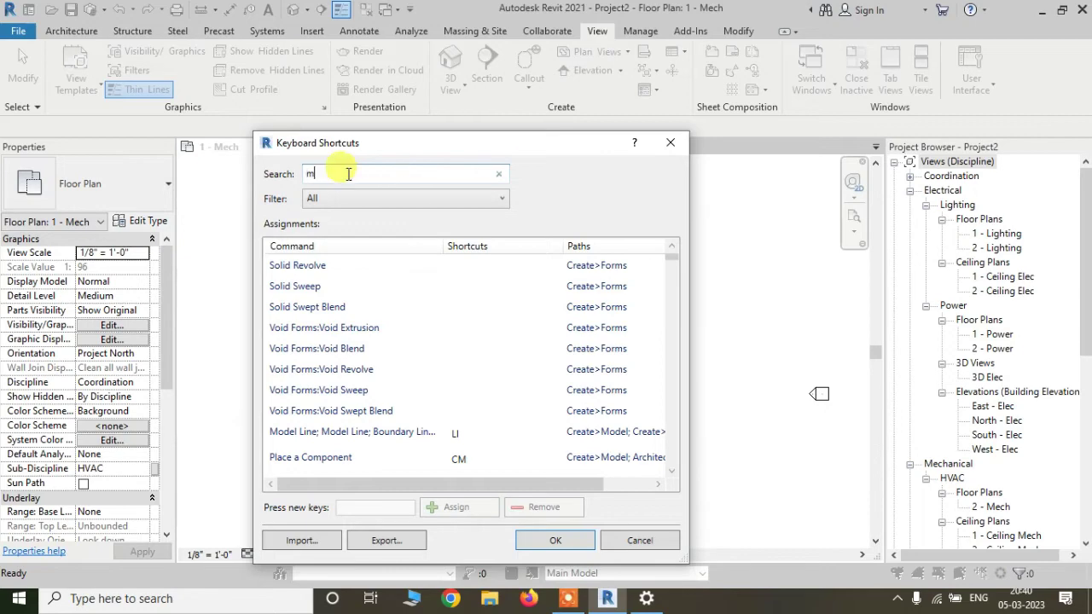
text(ove)
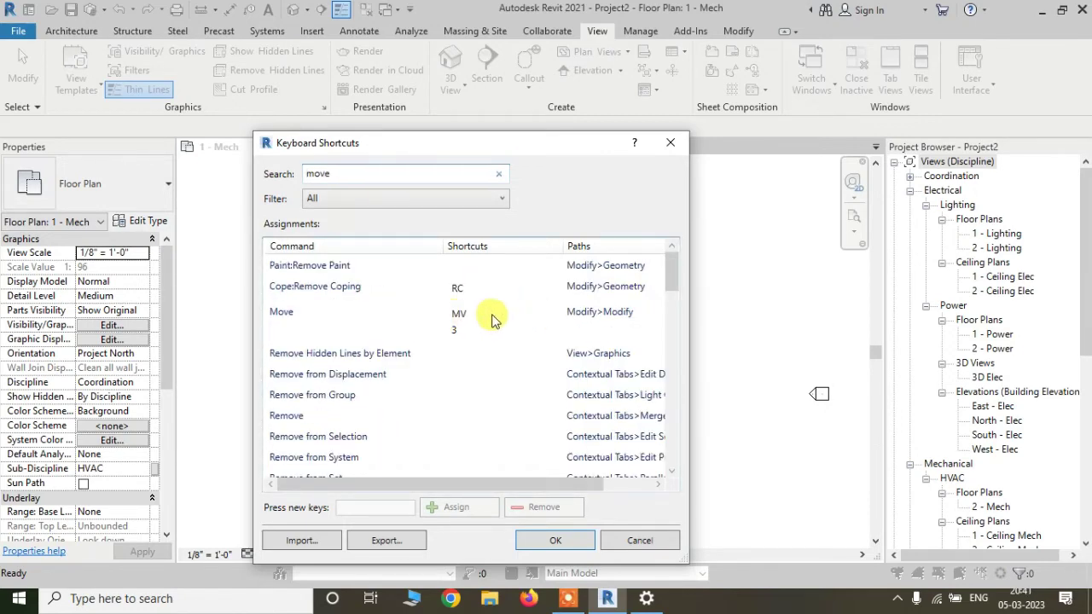
click(464, 318)
click(462, 318)
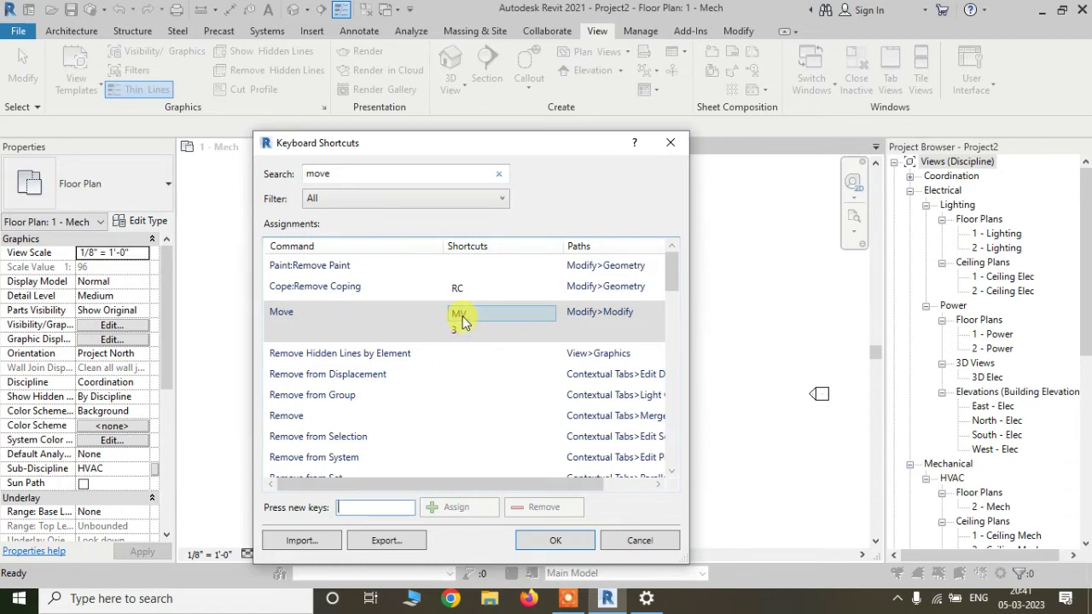
click(461, 330)
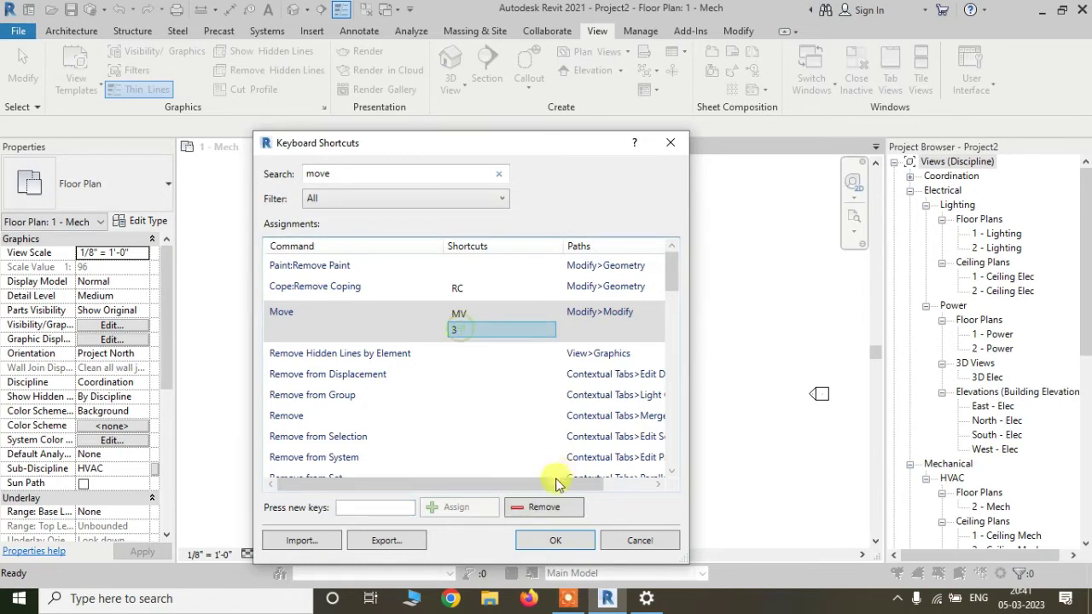
click(546, 508)
Step: Assign 4 as an additional Move shortcut alongside MV, then clear the search
click(478, 312)
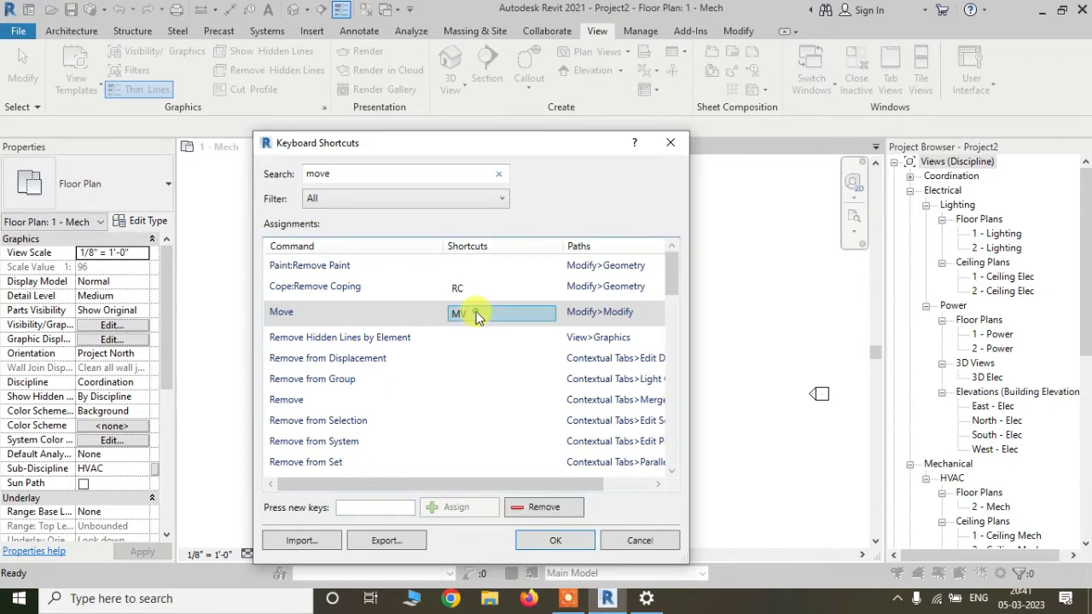
click(393, 509)
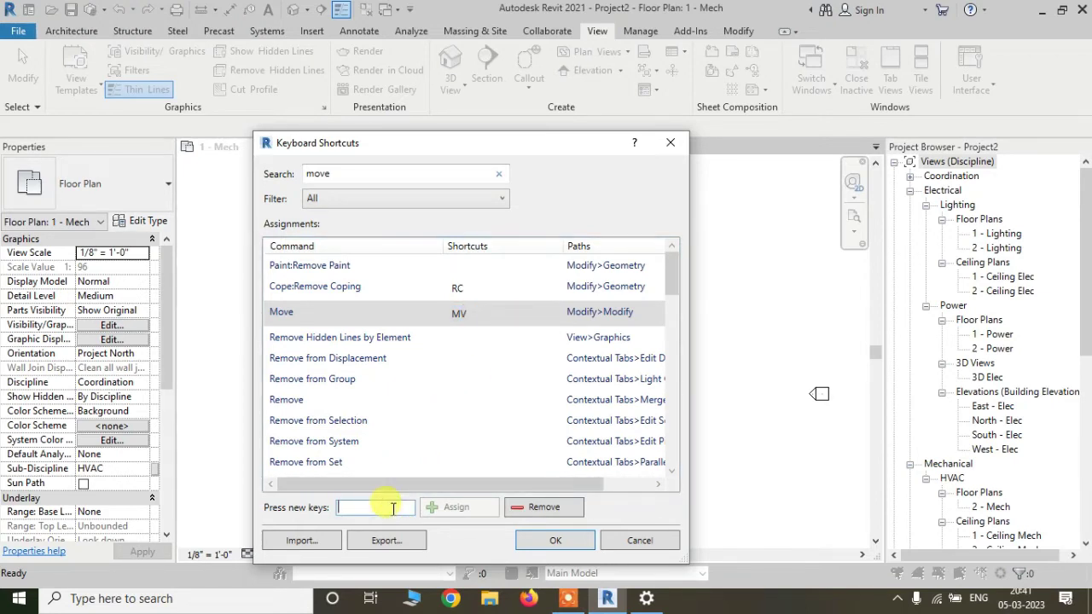
text(4)
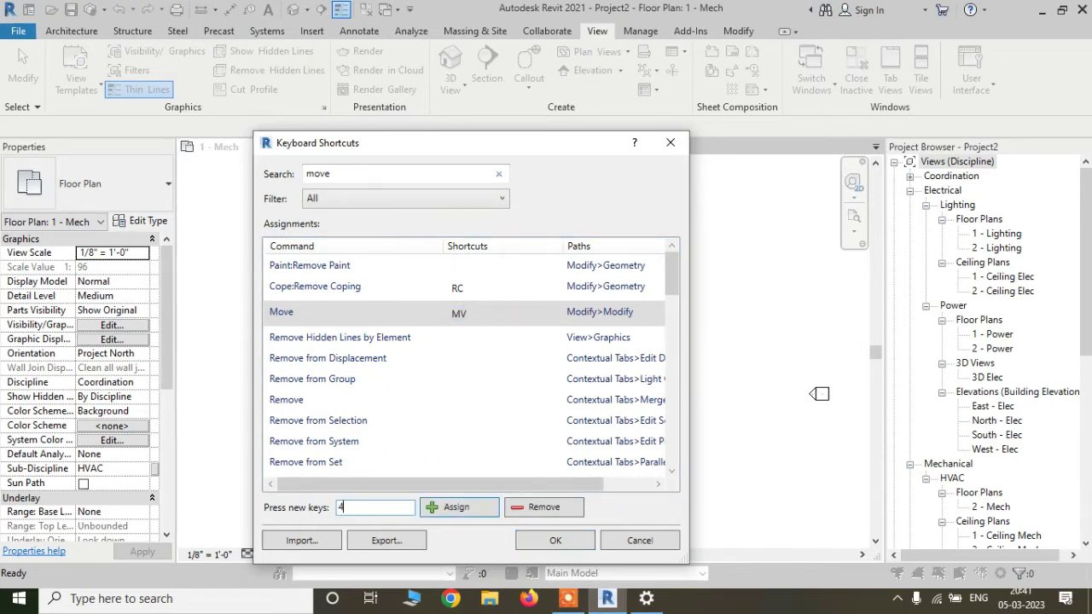
click(451, 506)
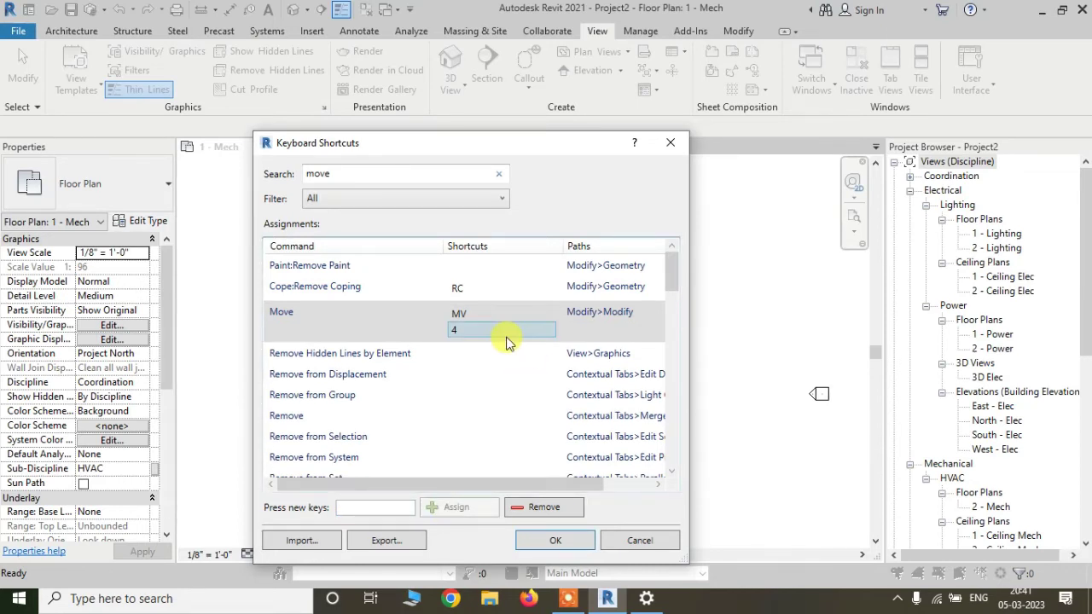
click(499, 174)
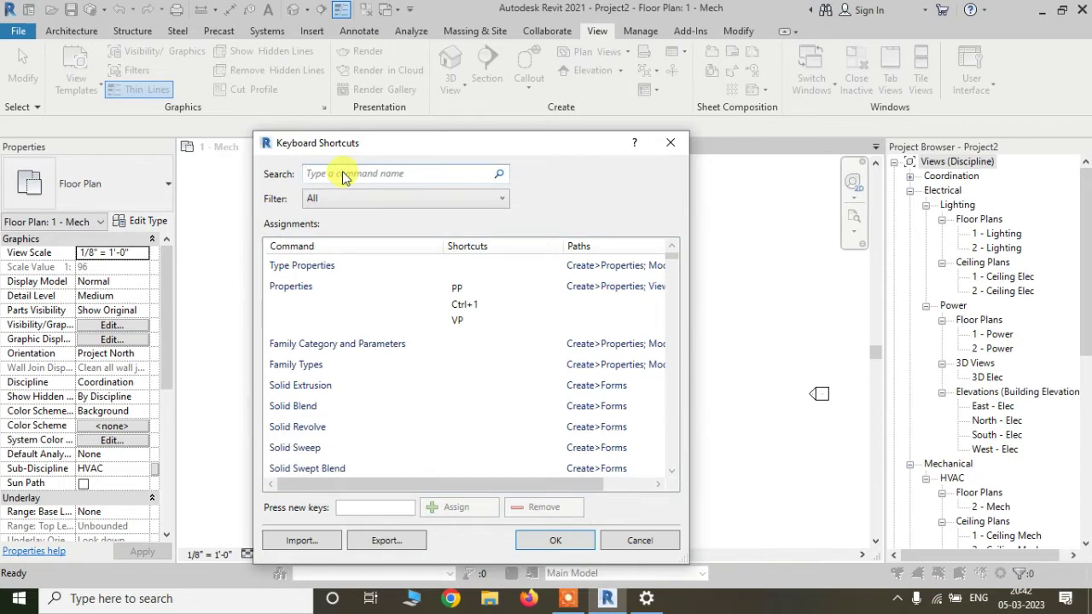
Step: Search for 'align' and remove the stray '1' shortcut from the Align command
text(alignm)
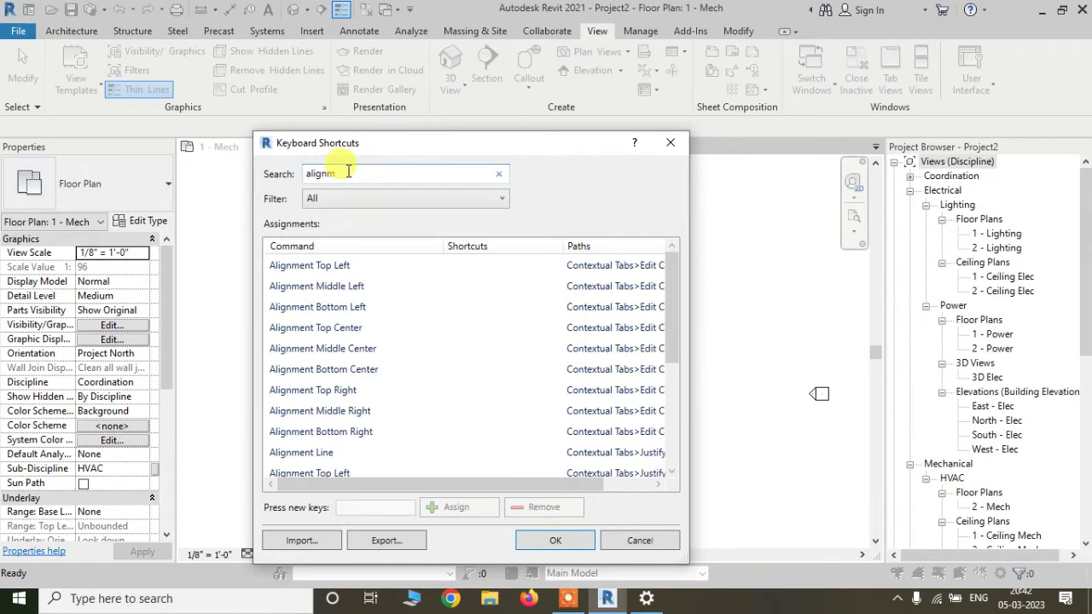
key(BackSpace)
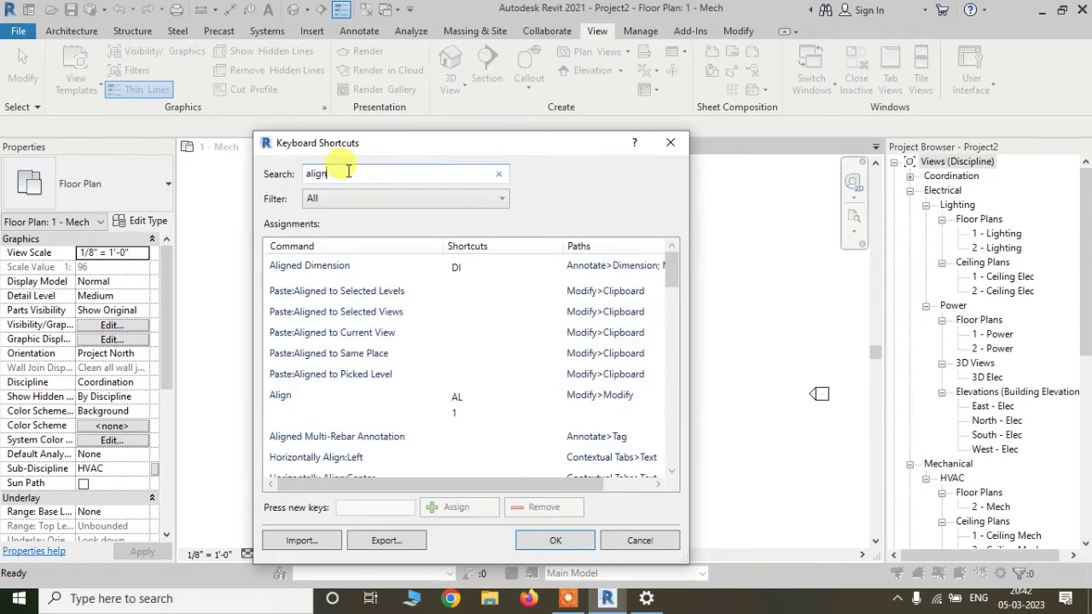
click(460, 410)
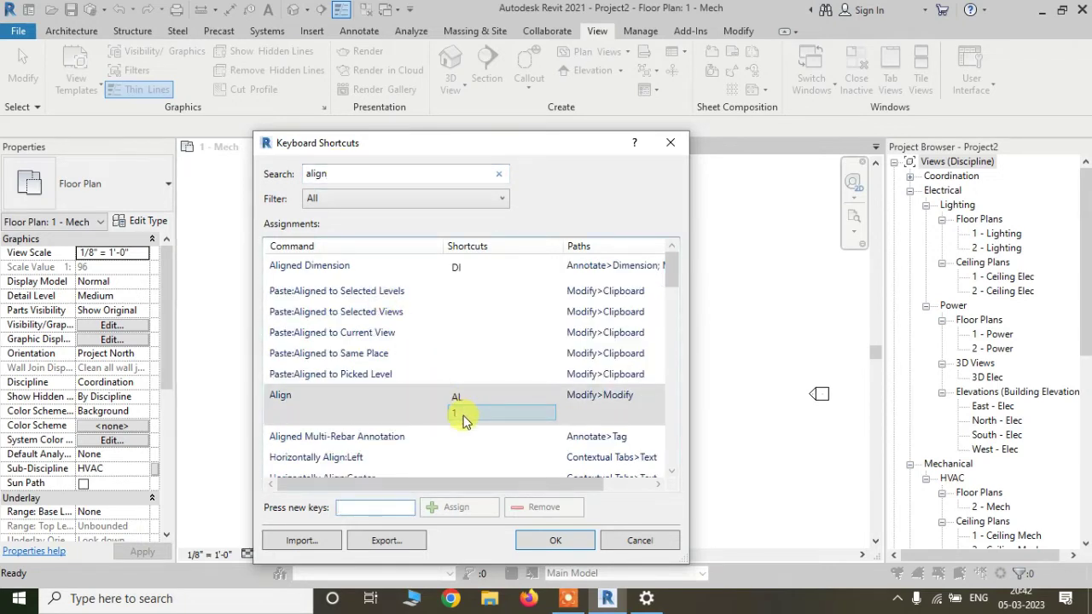
click(460, 413)
key(Delete)
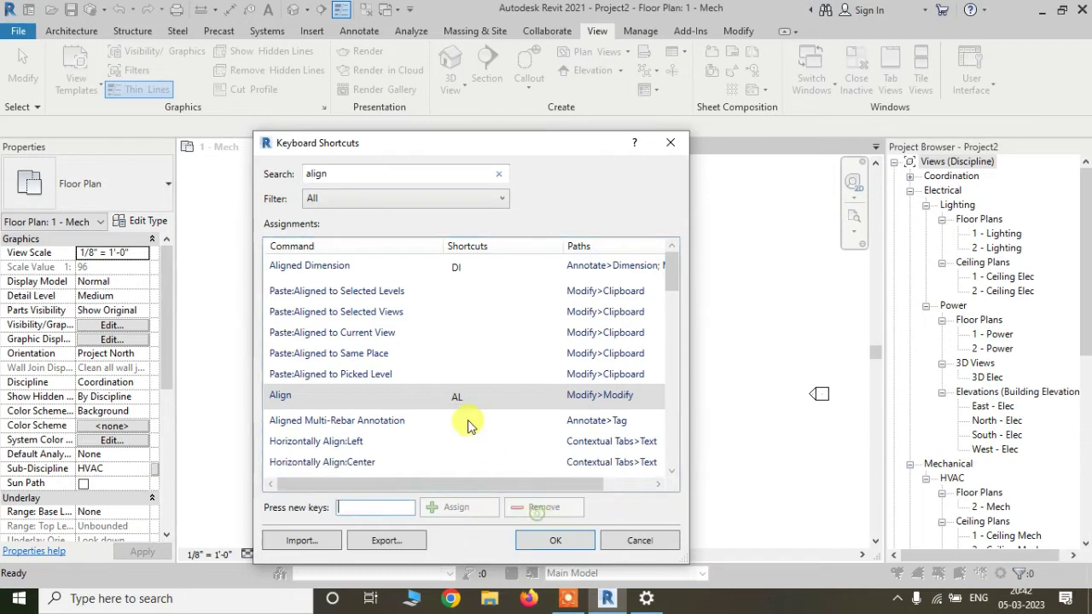
click(464, 399)
Step: Assign 2 as an extra Align shortcut beside AL and save the shortcut changes
click(365, 505)
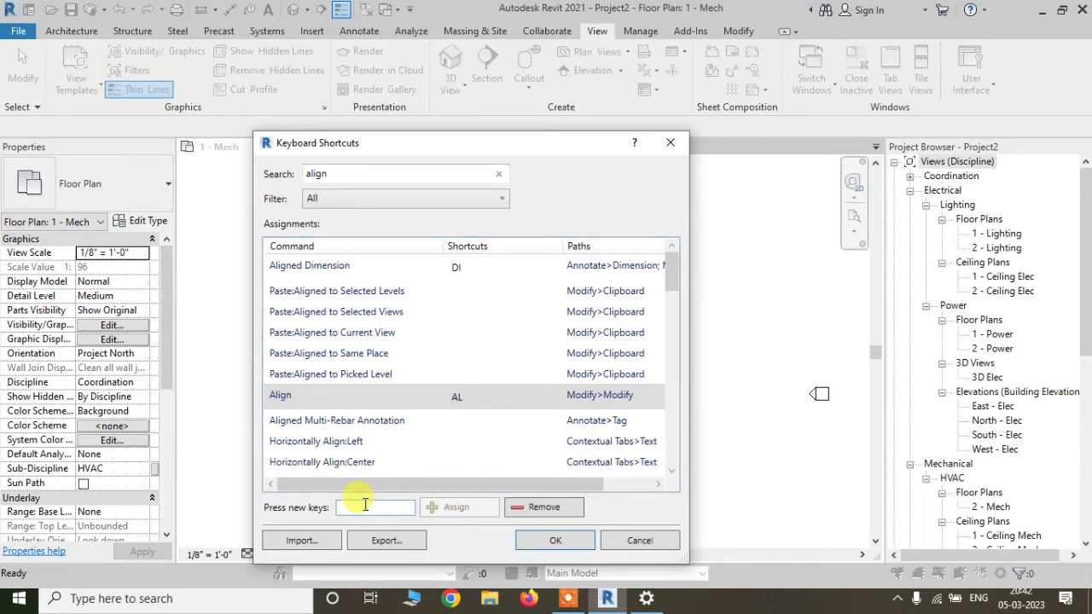
text(2)
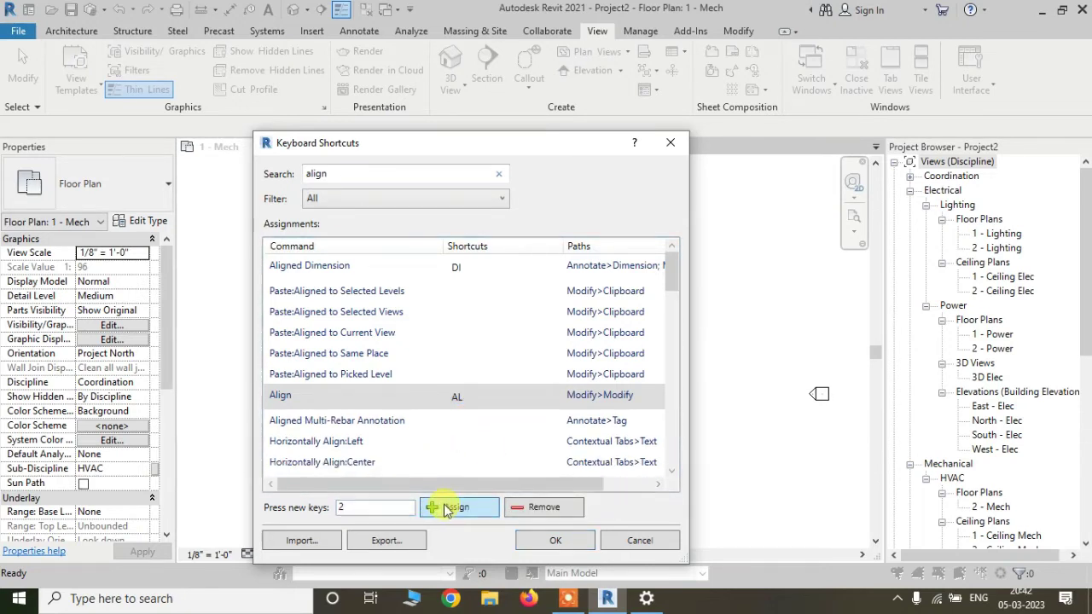
click(442, 507)
click(488, 416)
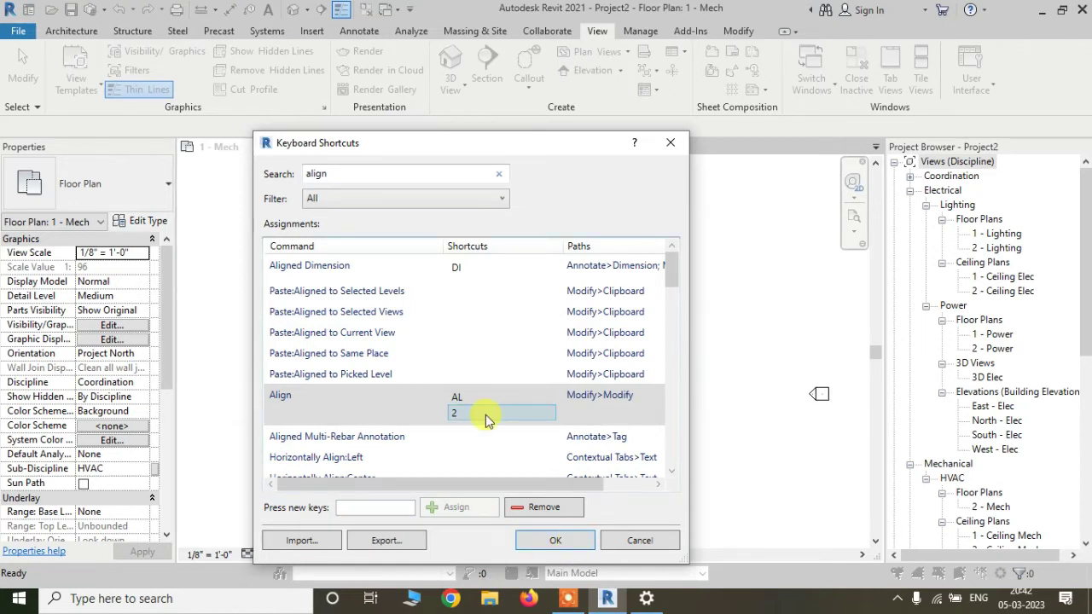
click(553, 544)
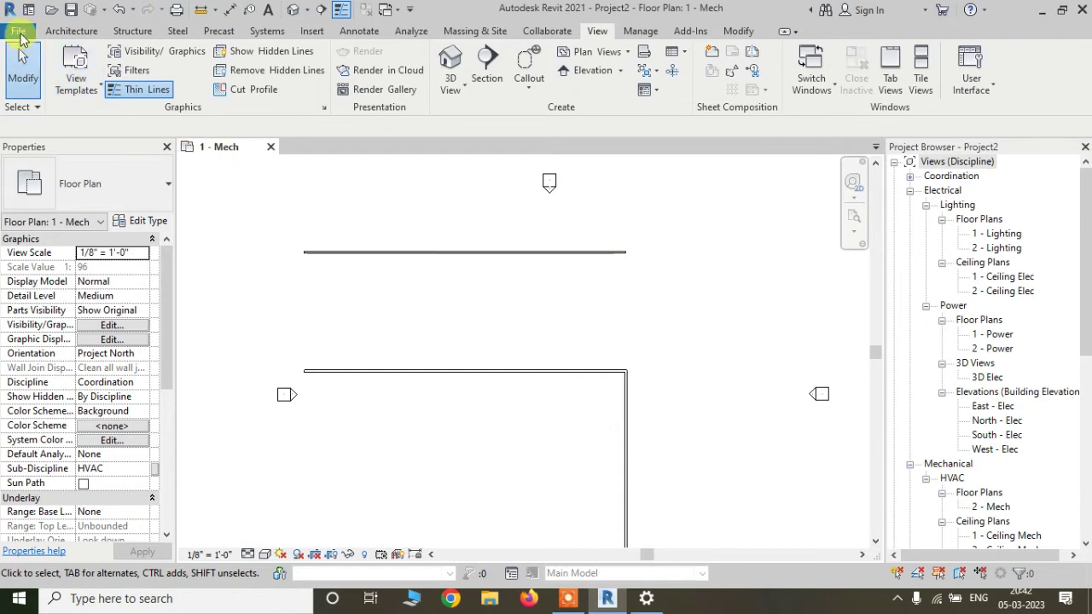
click(18, 33)
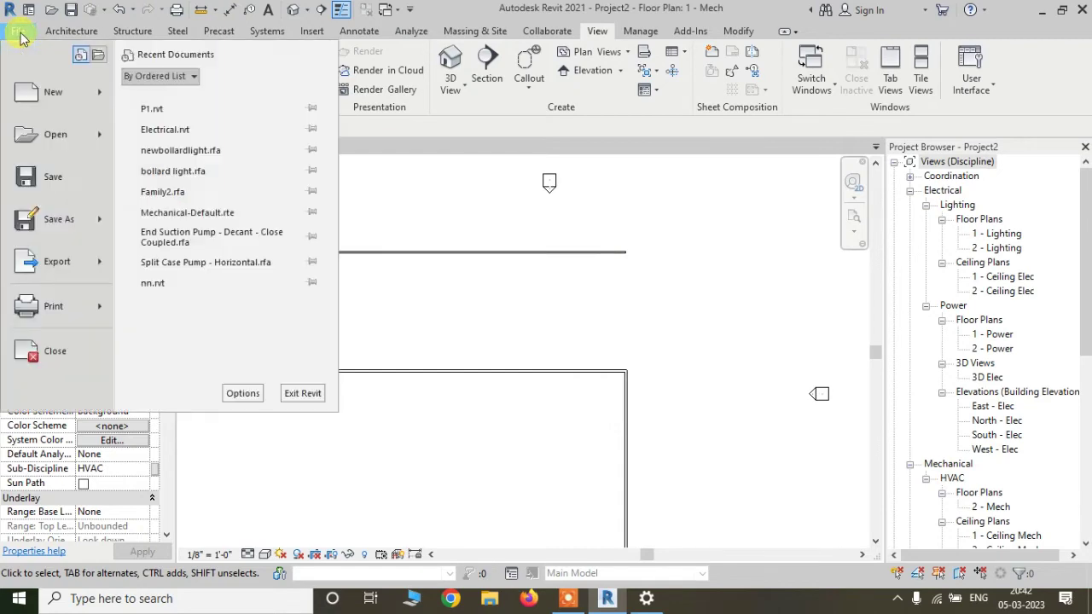
Step: Open the keyboard shortcut customization from Options > User Interface, then close both windows unchanged
click(234, 396)
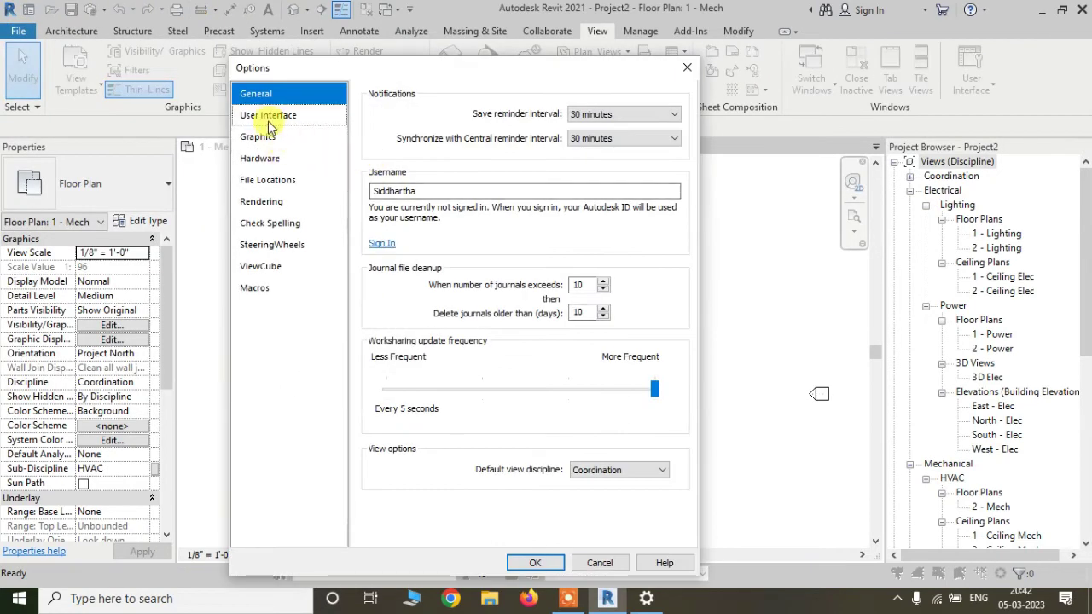
click(268, 119)
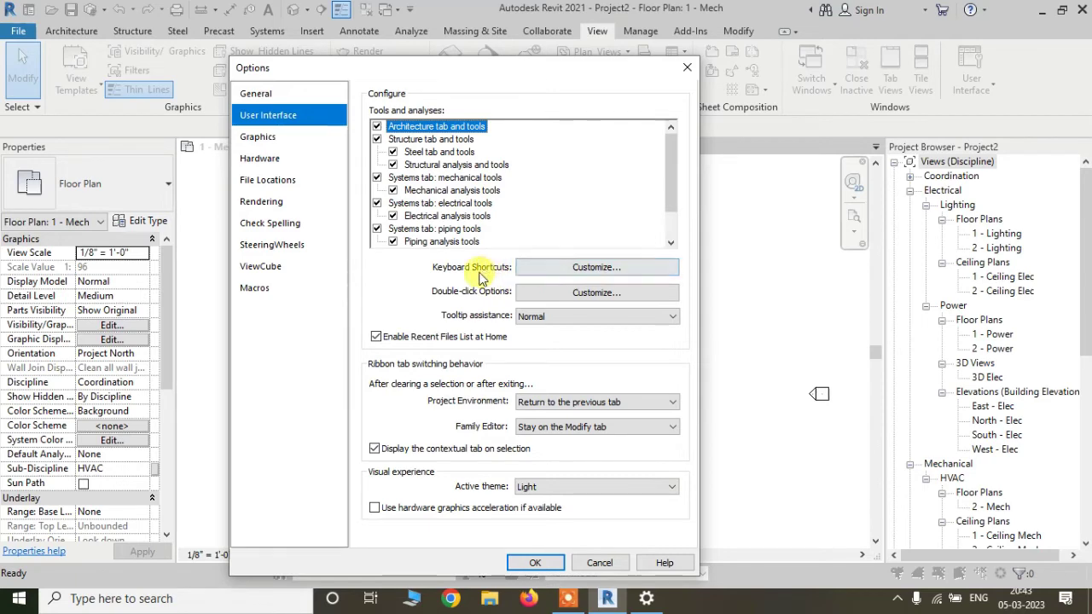
click(595, 268)
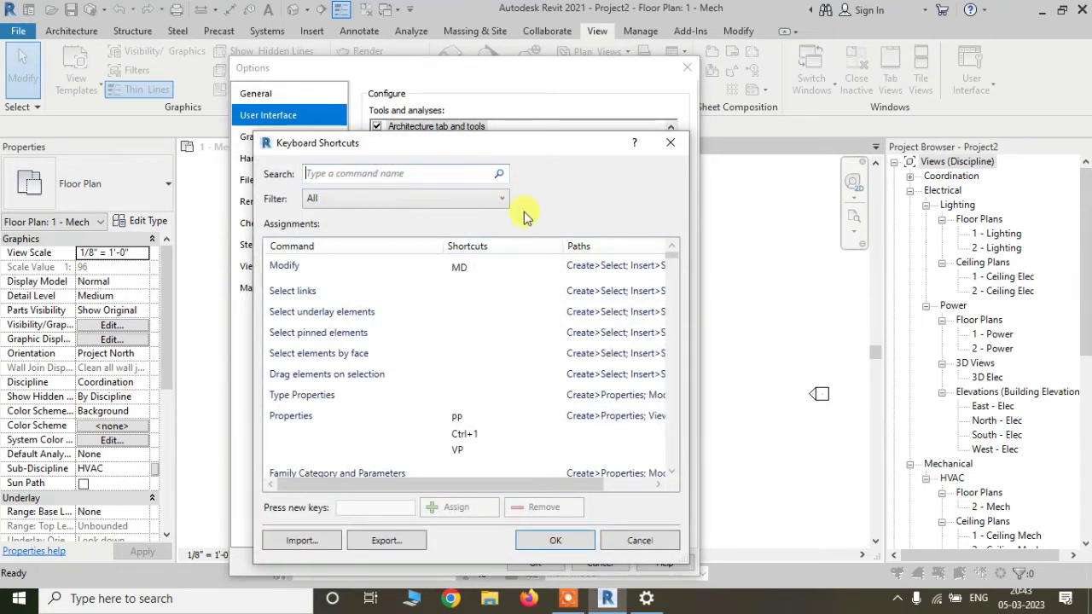
scroll(453, 439, down, 1)
scroll(454, 418, down, 4)
scroll(456, 389, up, 6)
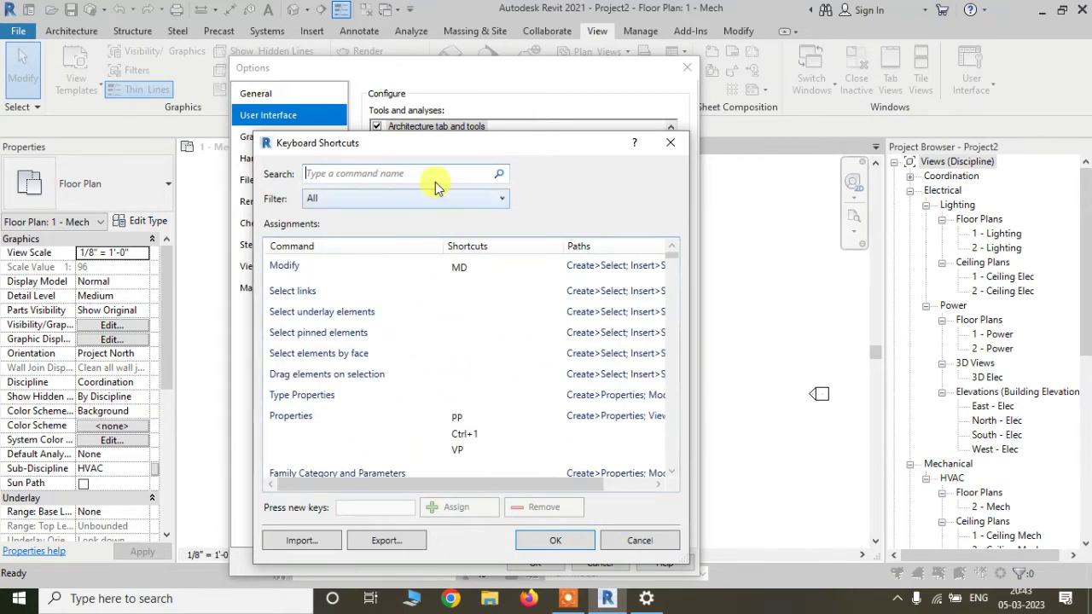
click(670, 143)
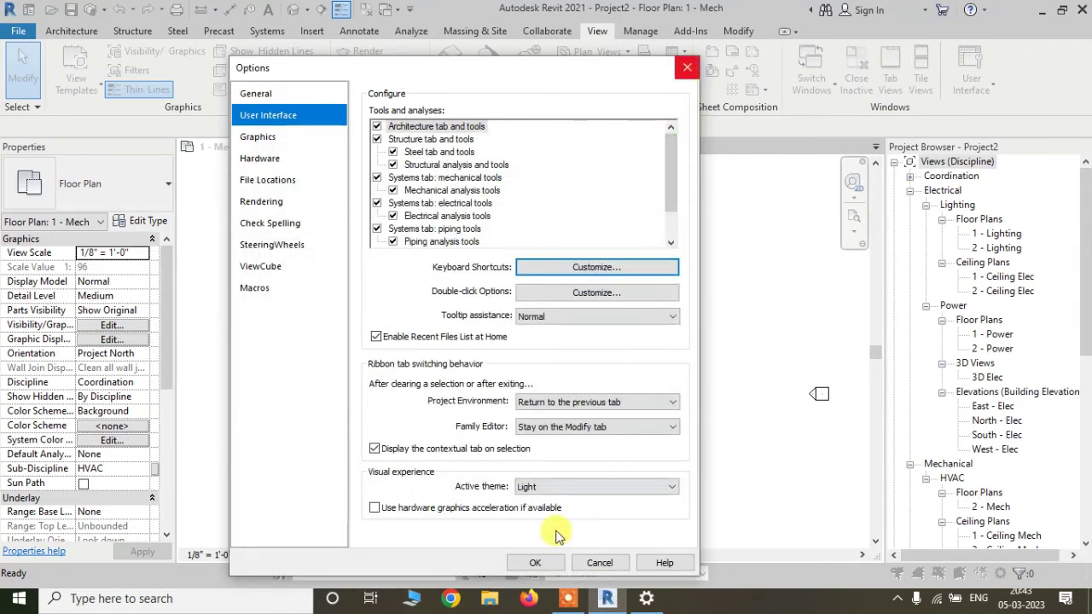
click(535, 562)
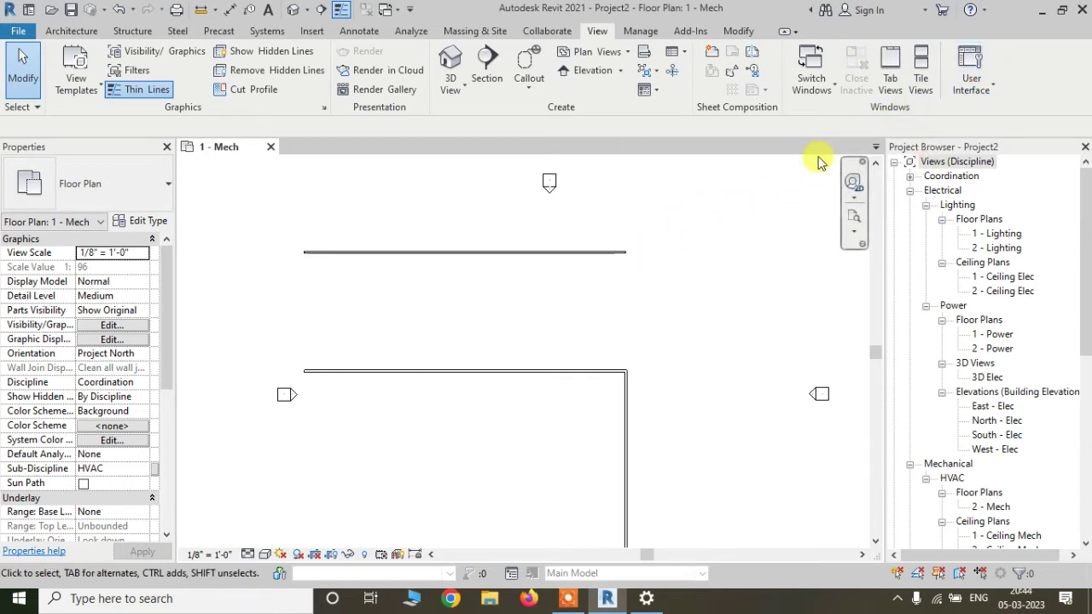
Step: Give the Keyboard Shortcuts command the shortcut KS and save the change
click(971, 76)
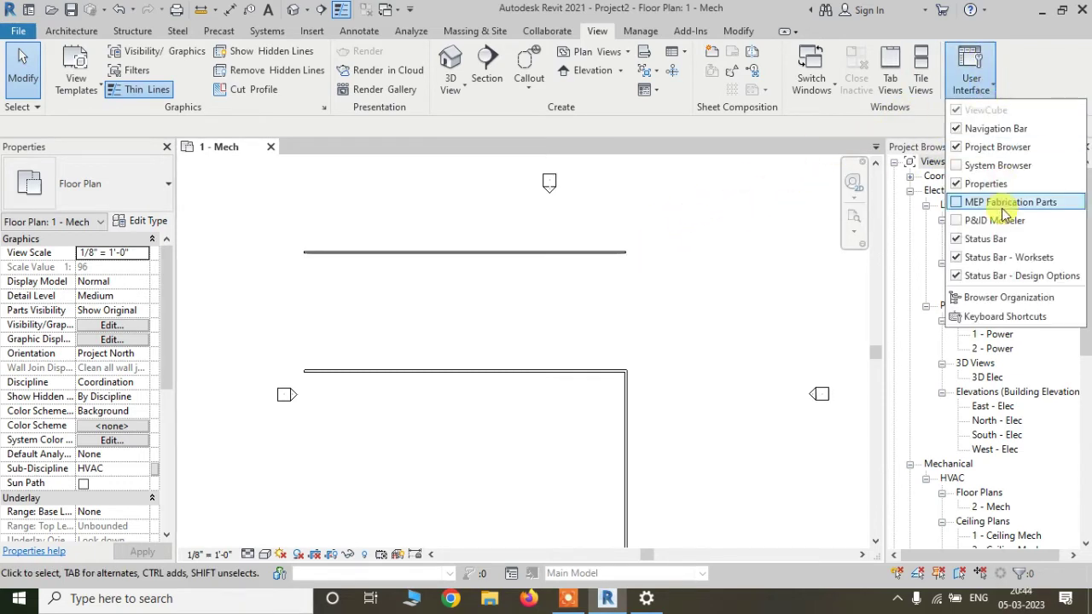
click(988, 316)
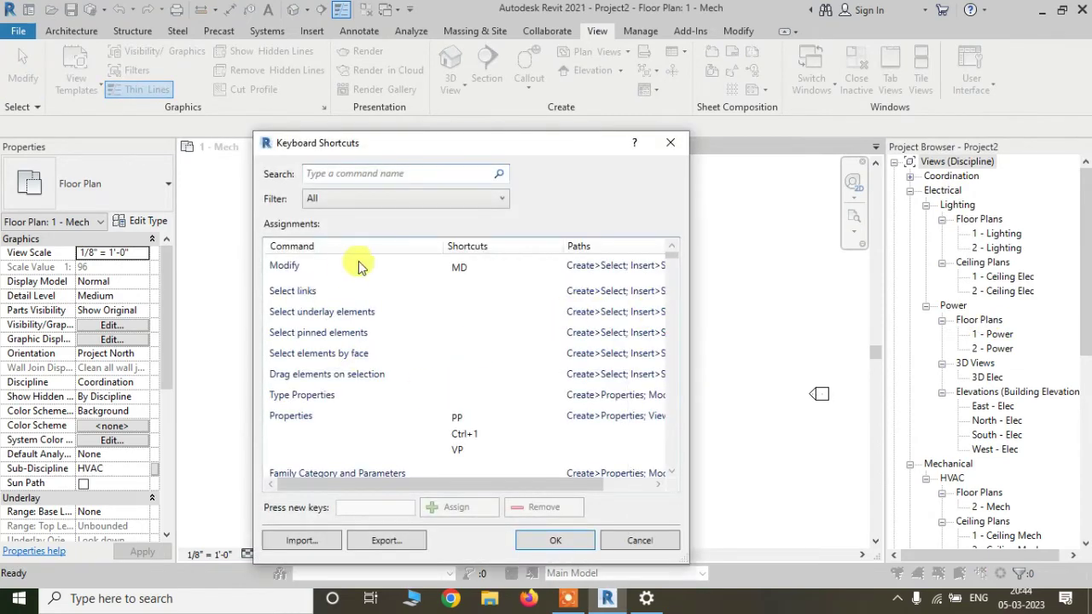
click(347, 177)
text(k)
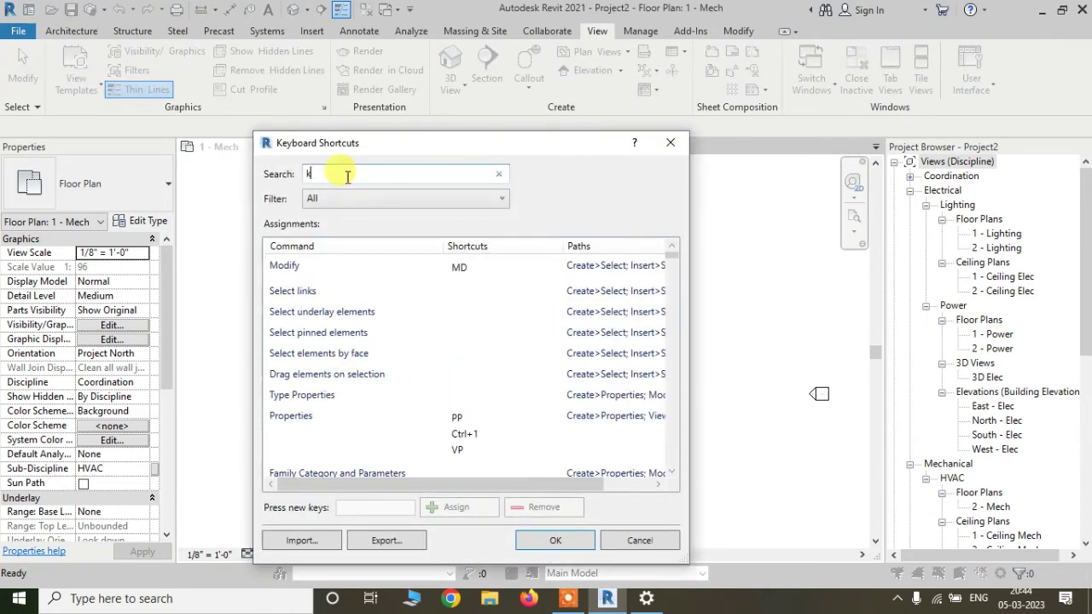
text(eybo)
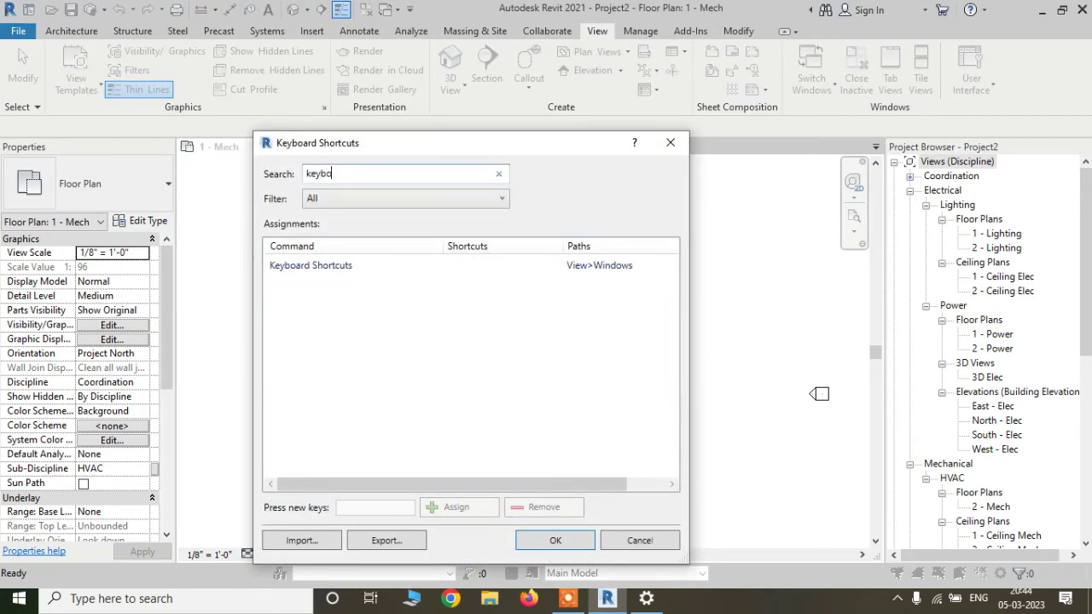
click(379, 268)
click(362, 503)
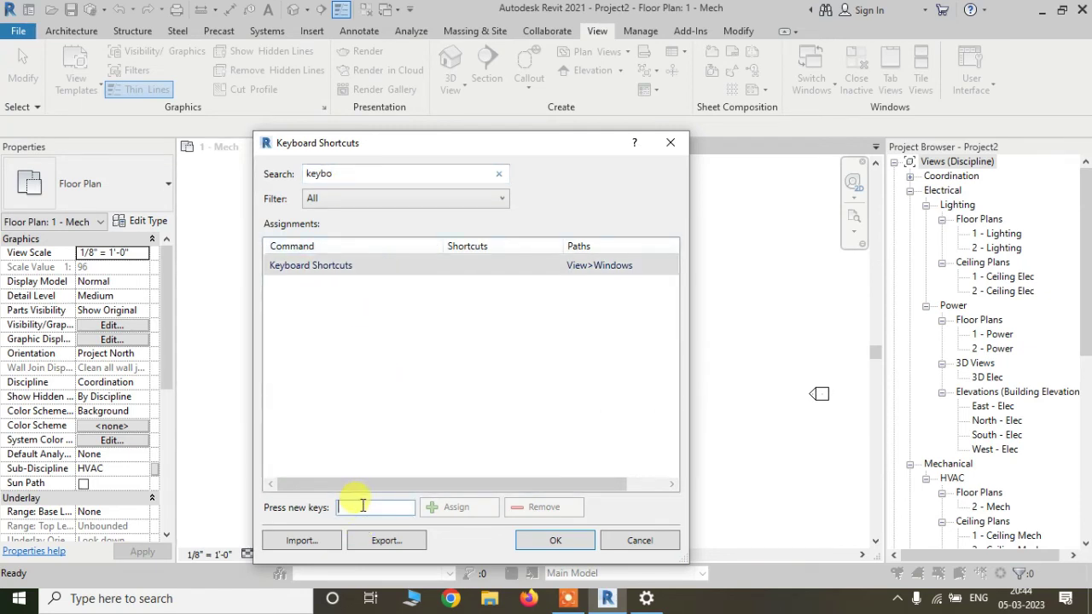
text(kS)
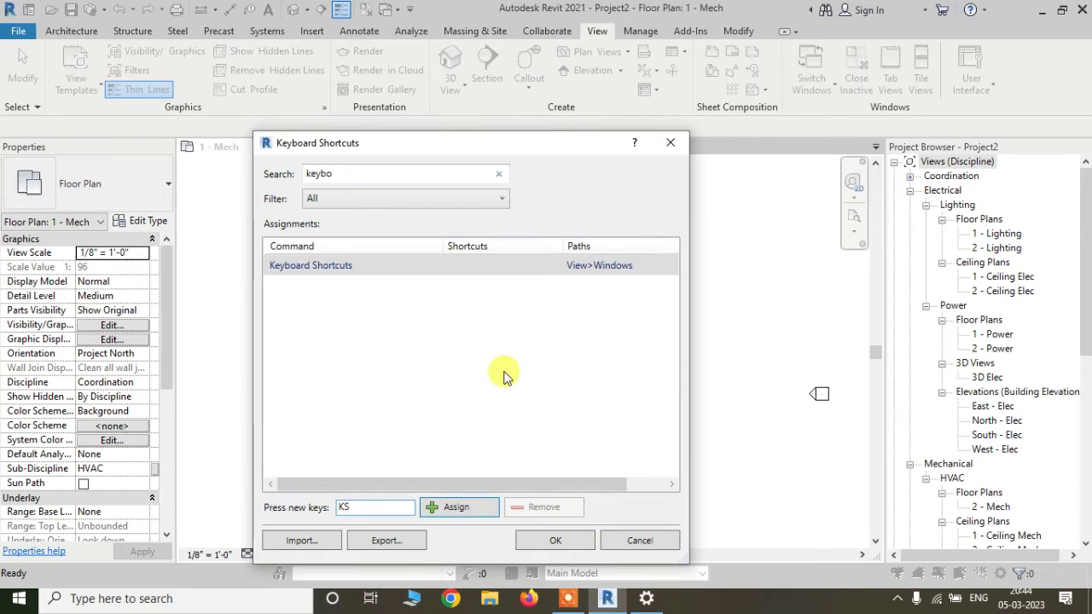
click(458, 509)
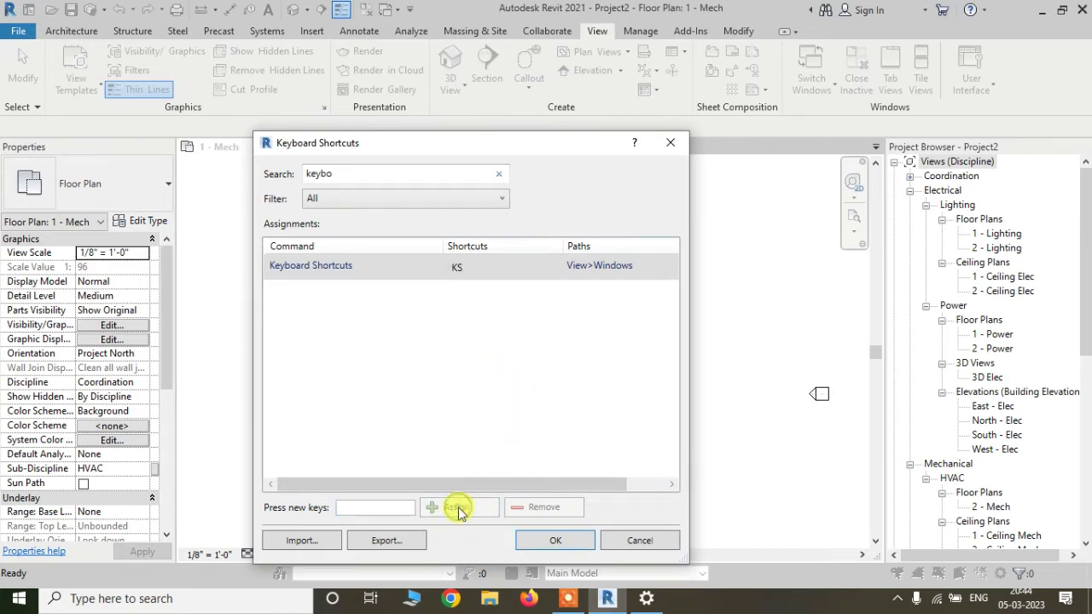
click(556, 541)
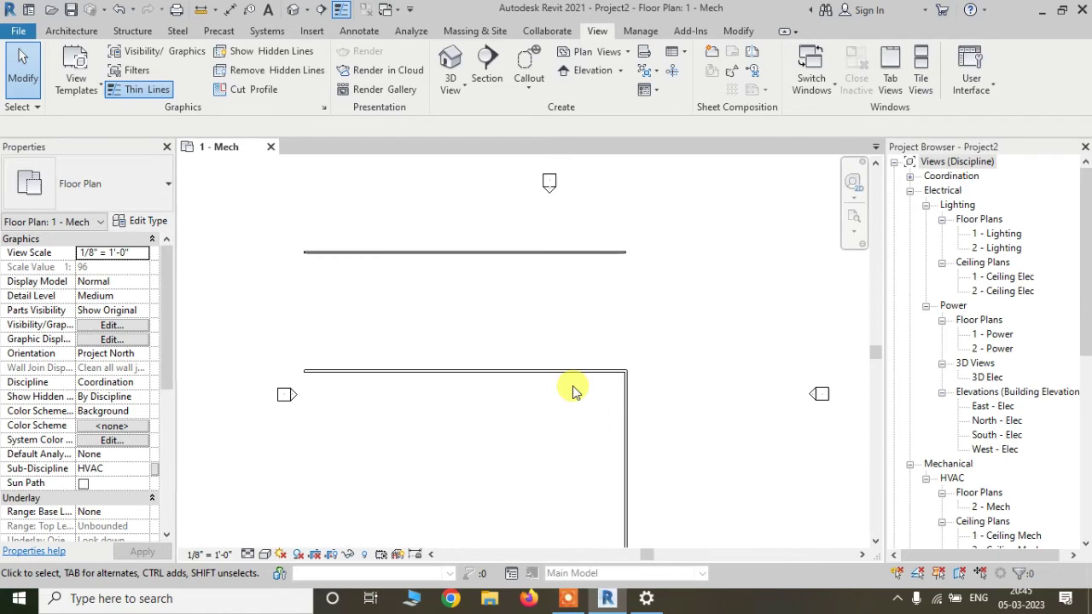
key(k)
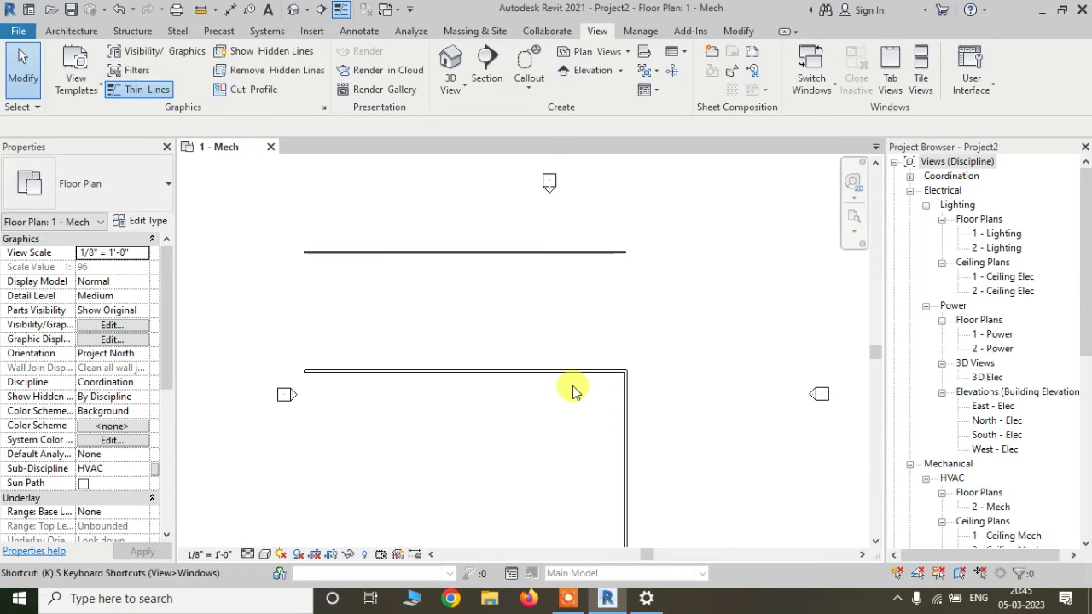
key(s)
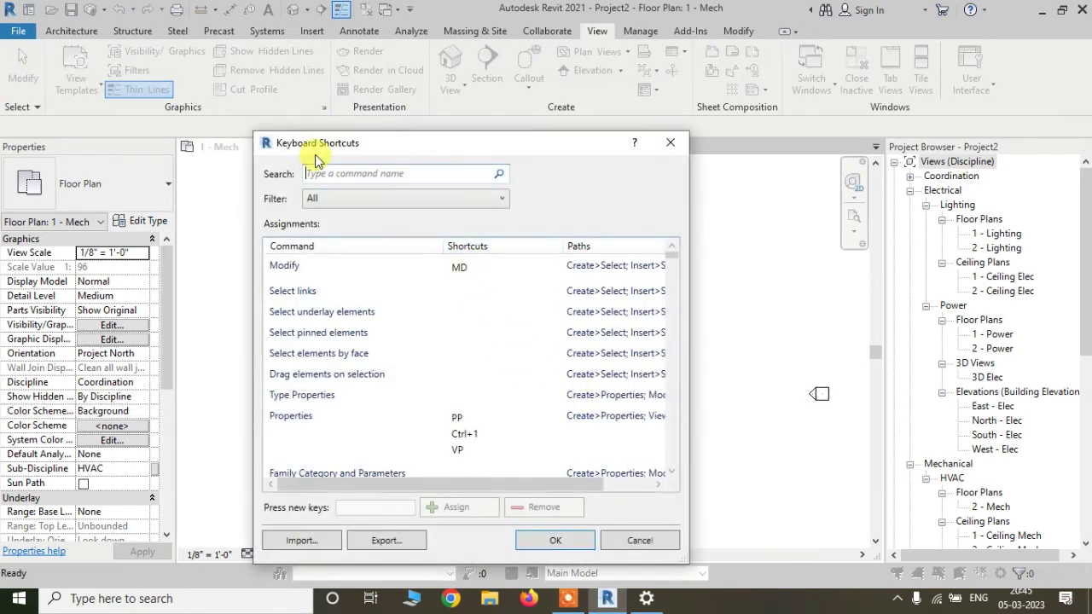
click(671, 144)
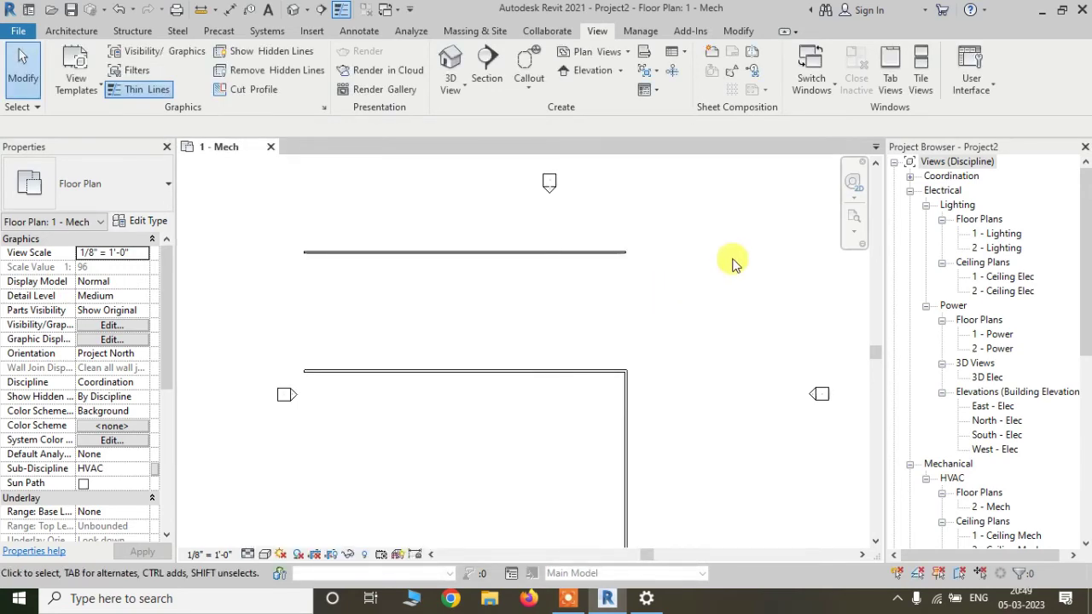
Step: From View > User Interface > Keyboard Shortcuts, review the shortcut list and start exporting it to KeyboardShortcuts.xml
click(968, 101)
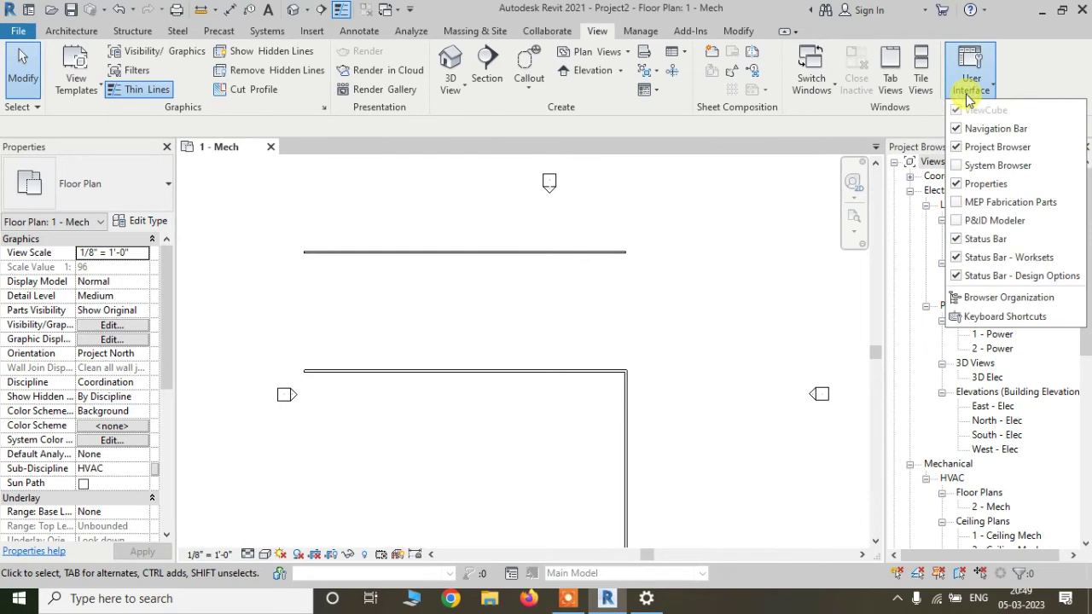
click(995, 316)
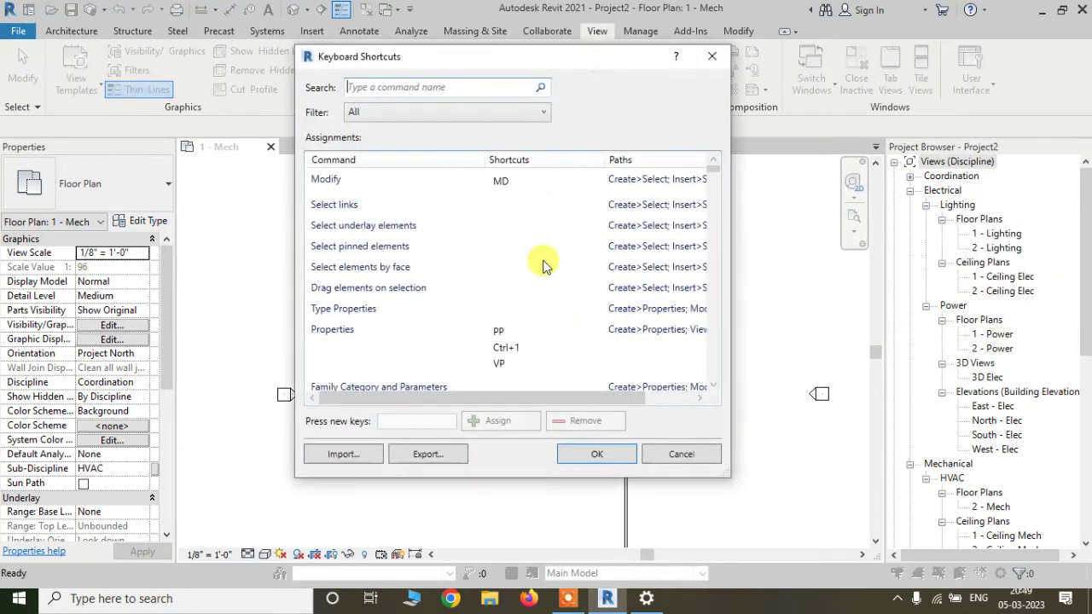
scroll(503, 261, down, 10)
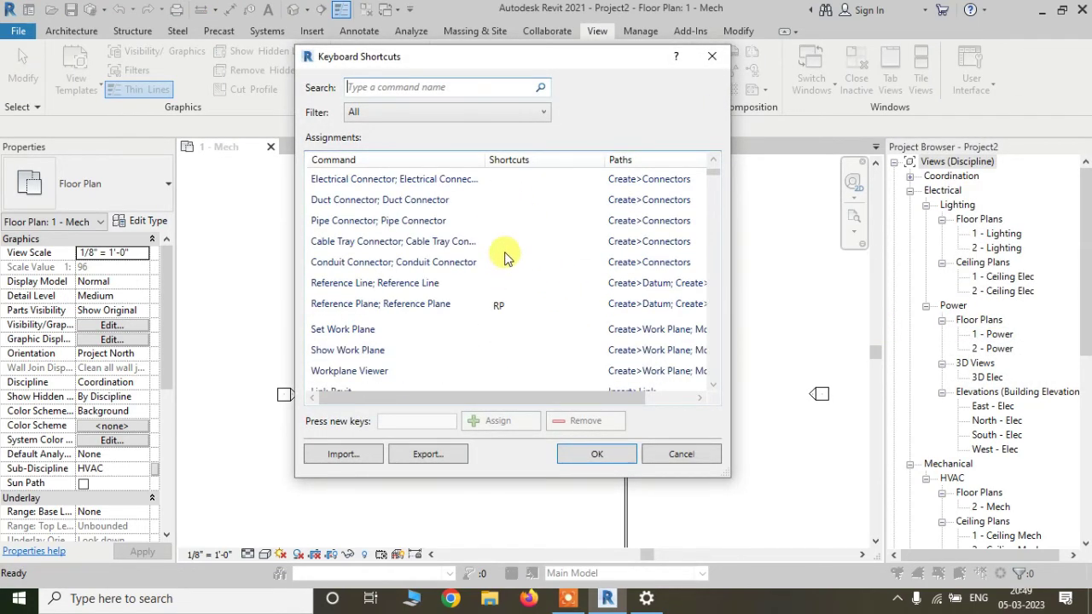
scroll(502, 254, up, 8)
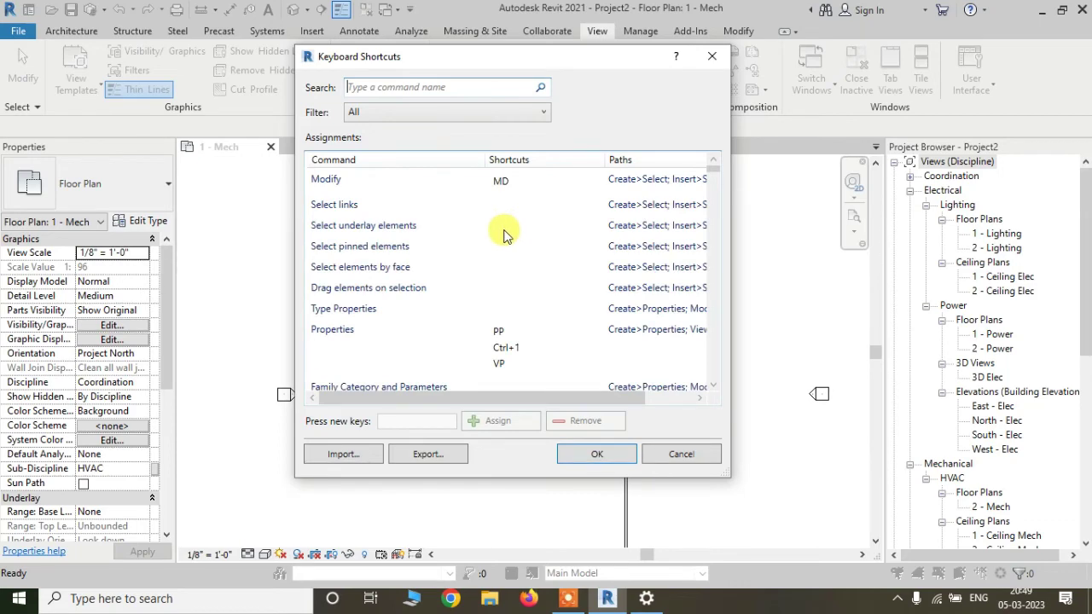
scroll(503, 236, down, 15)
scroll(505, 254, down, 10)
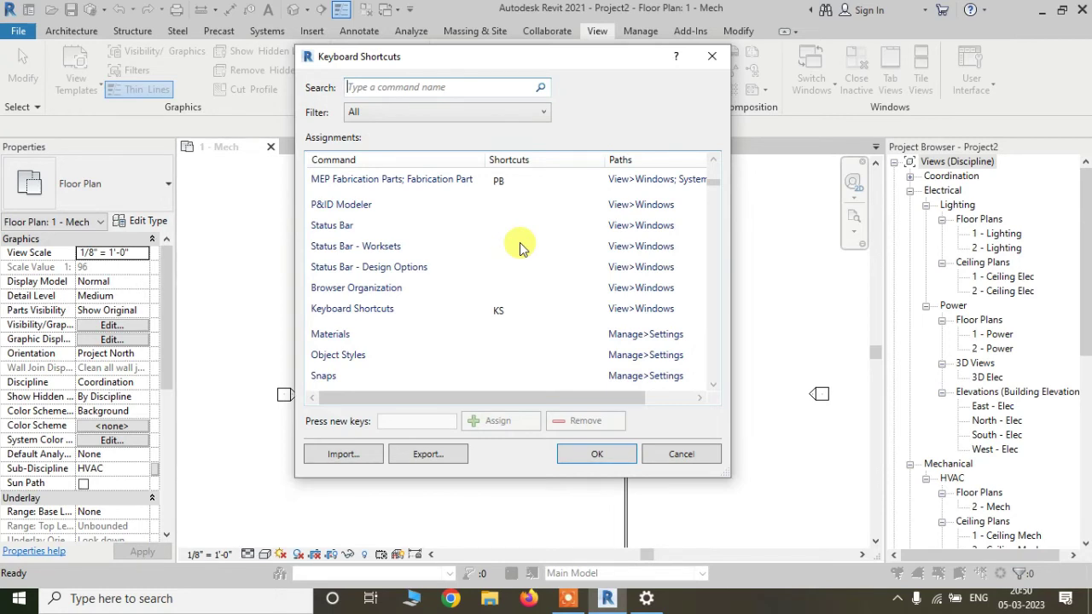
scroll(504, 282, up, 8)
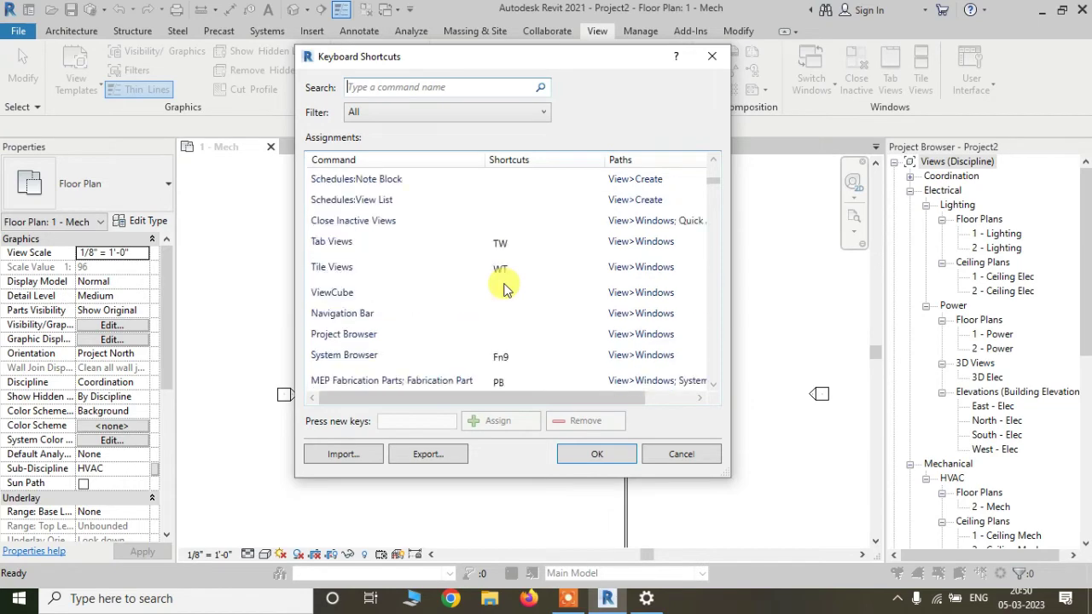
scroll(501, 256, up, 3)
scroll(498, 230, down, 12)
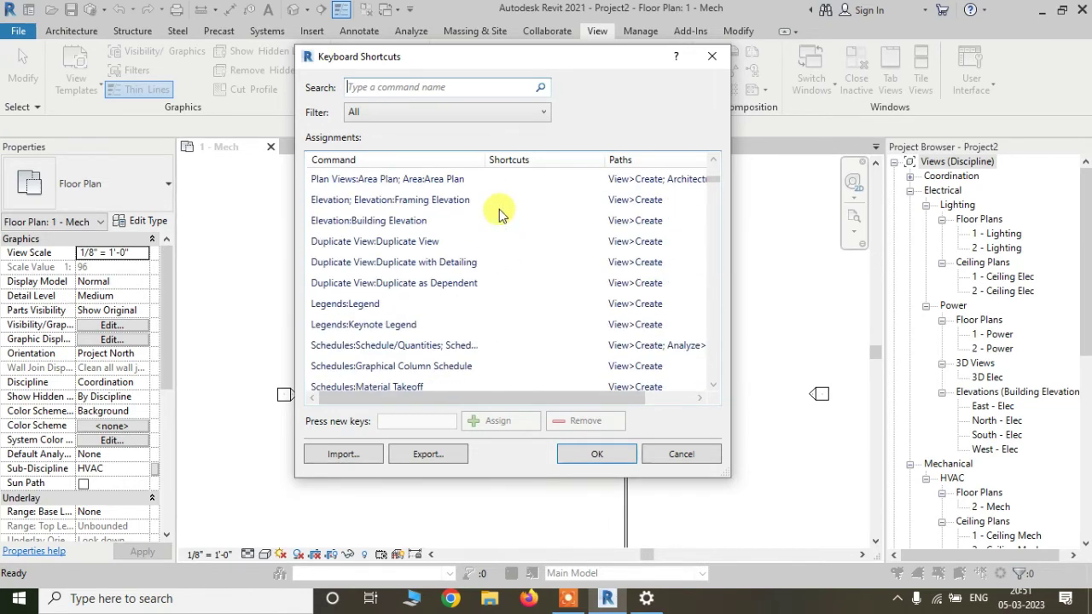
scroll(502, 226, down, 15)
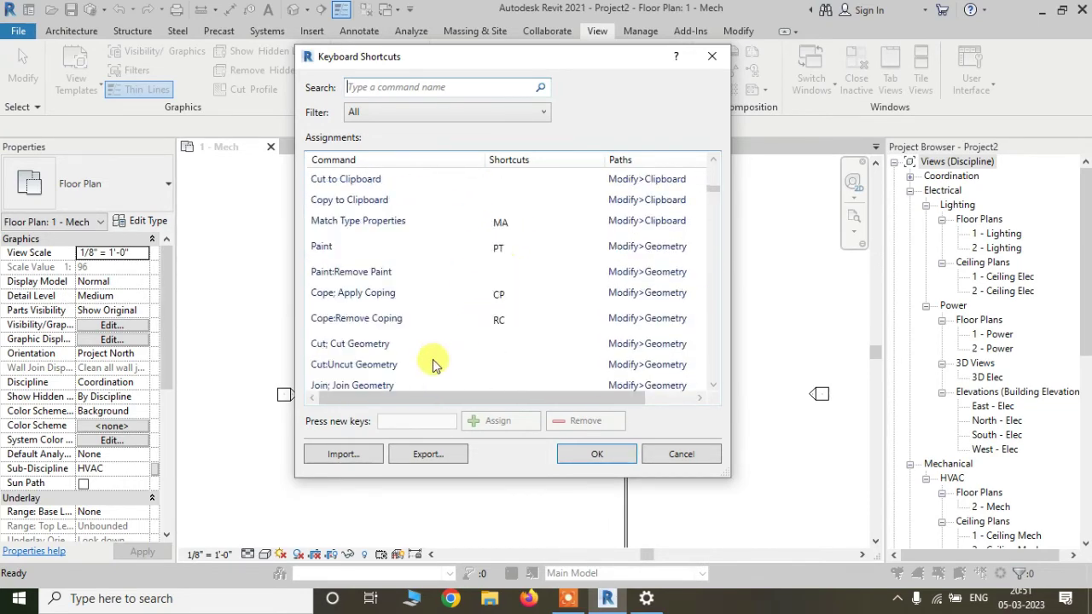
click(427, 455)
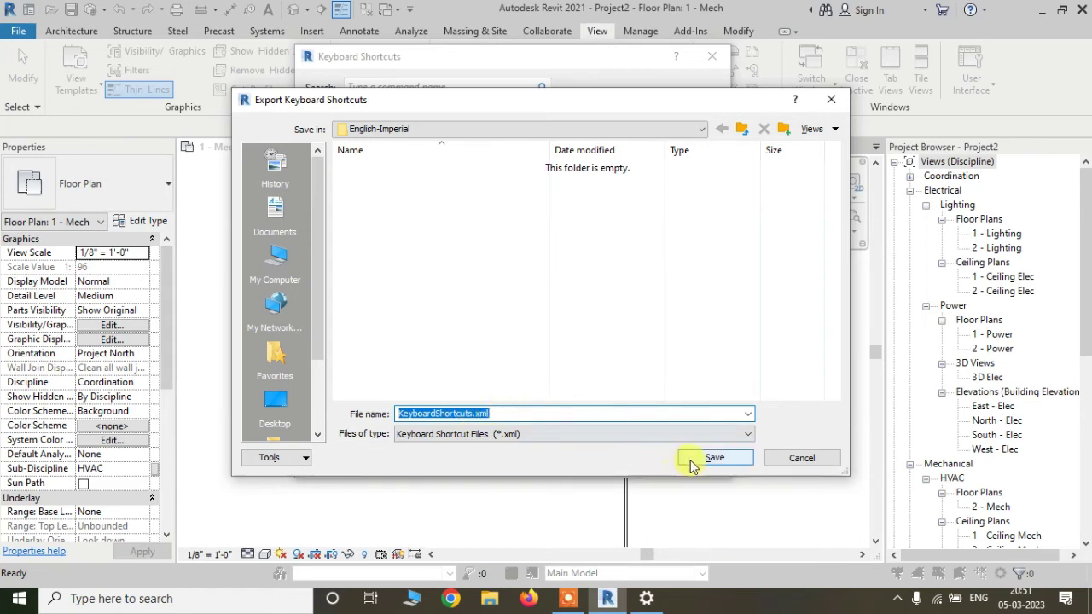
Step: Save KeyboardShortcuts.xml into the revit folder on the Desktop and close the shortcut settings
click(276, 406)
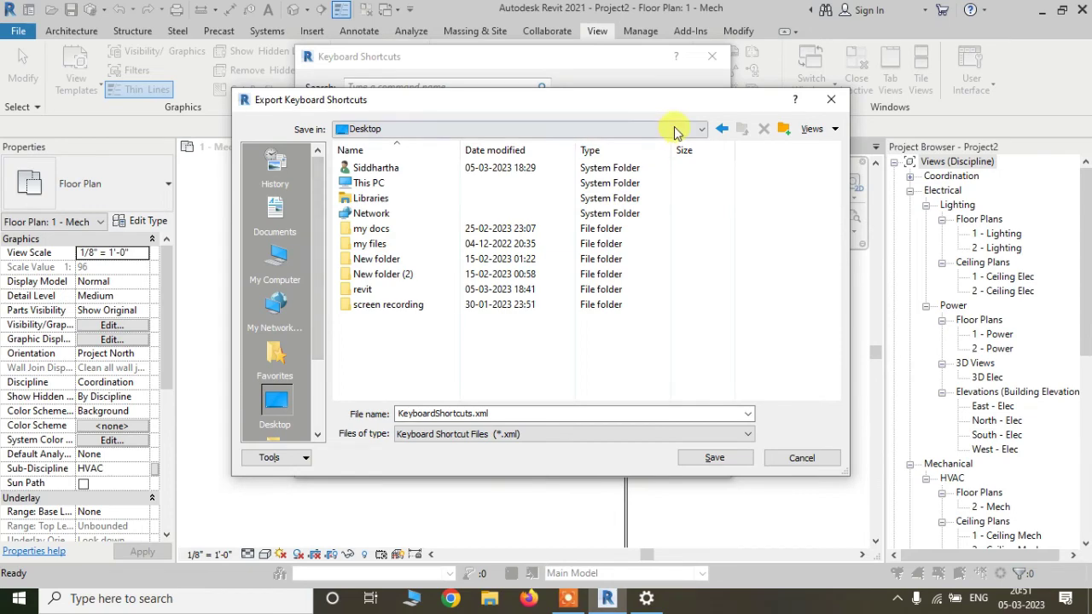
click(398, 293)
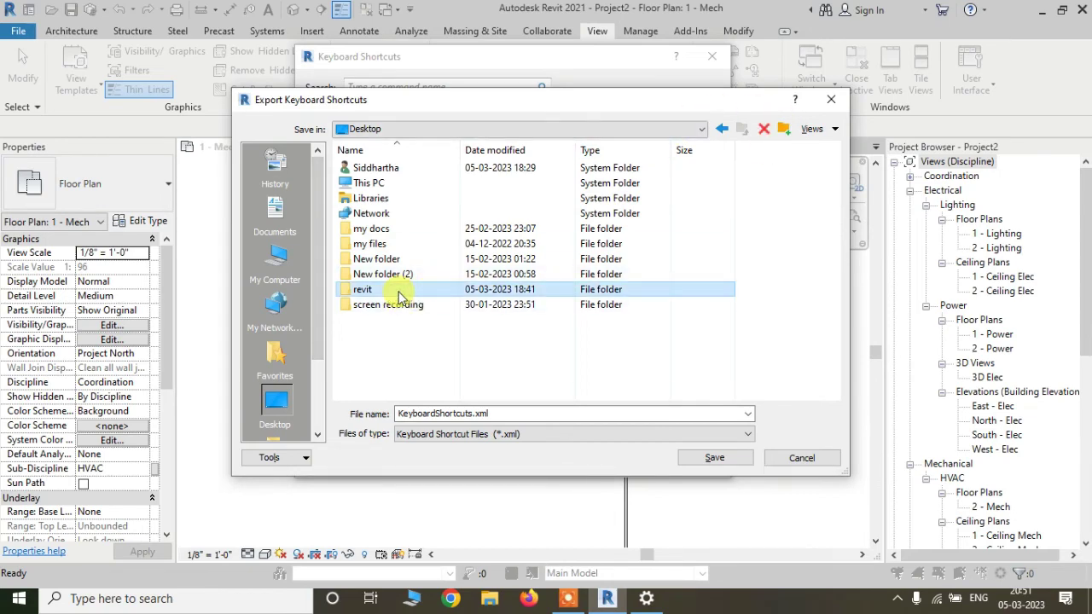
double_click(398, 293)
click(714, 457)
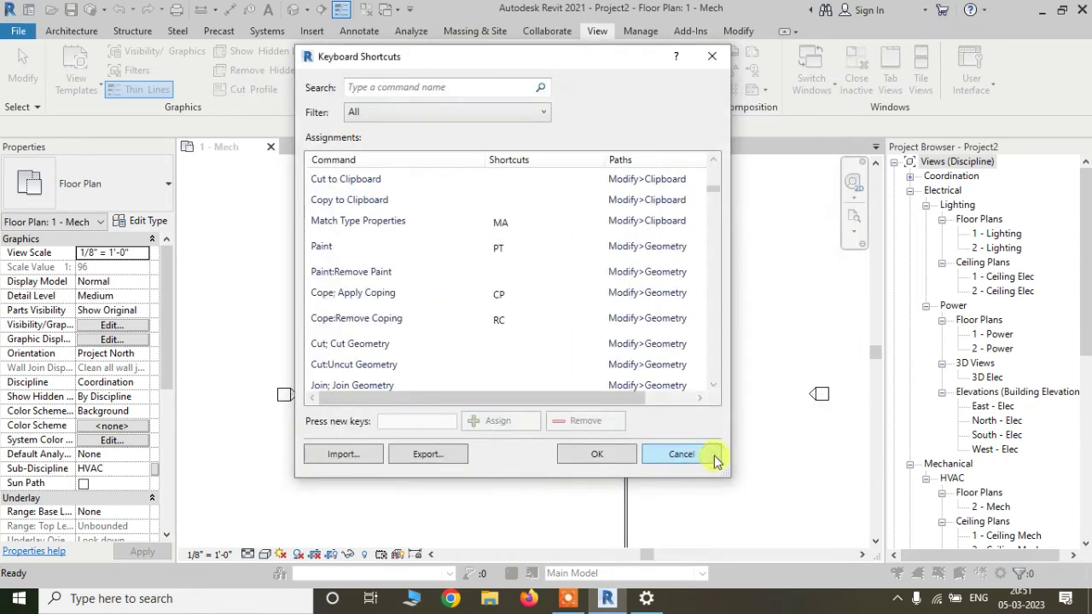
click(595, 455)
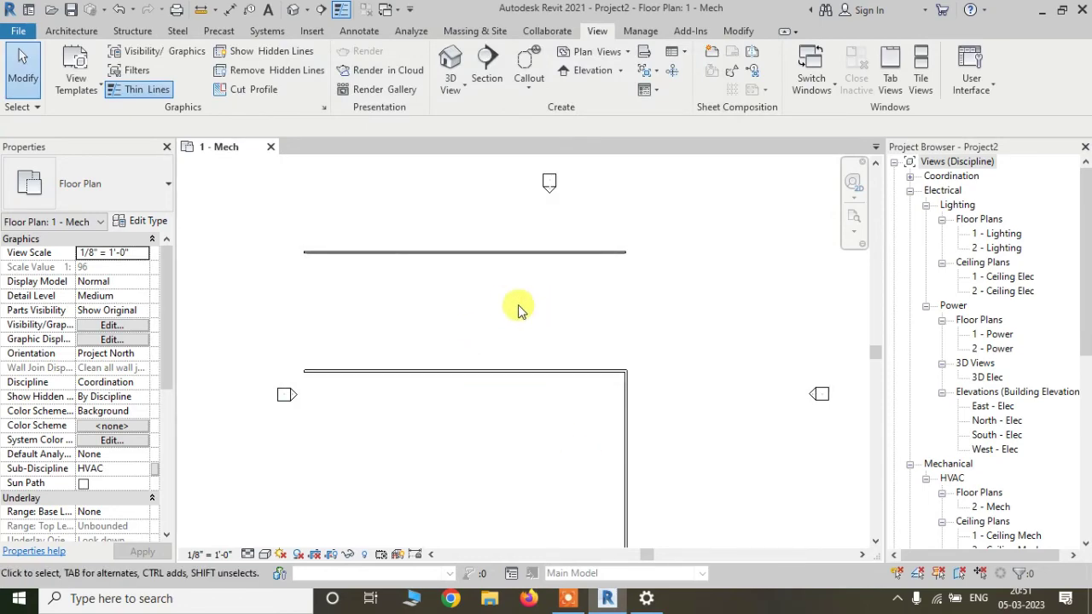
Step: Confirm the 227 KB KeyboardShortcuts.xml in File Explorer, then return to Revit
click(489, 598)
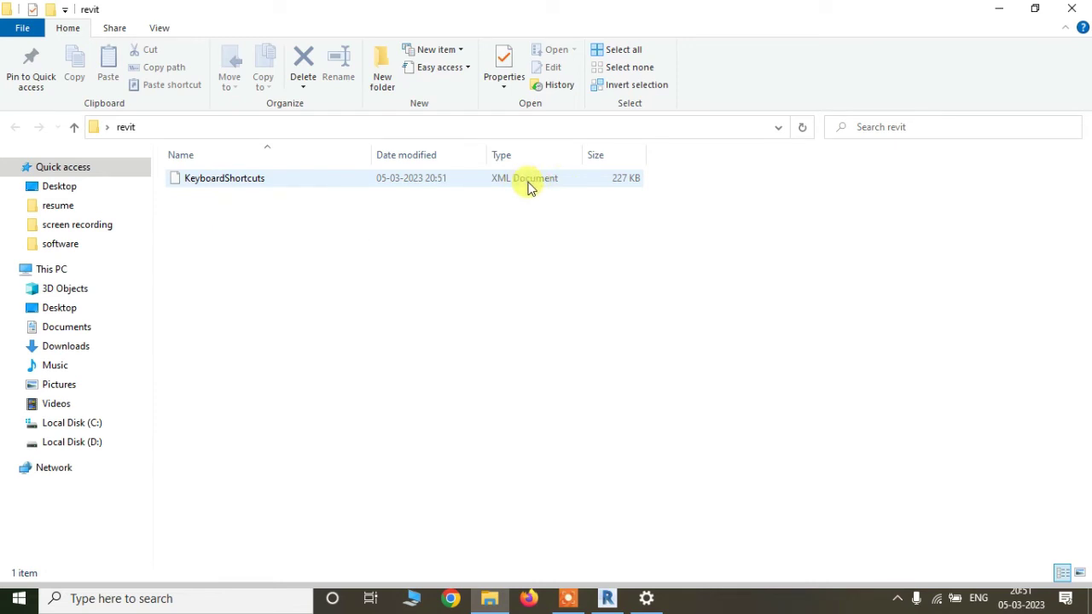
key(alt+Tab)
click(973, 81)
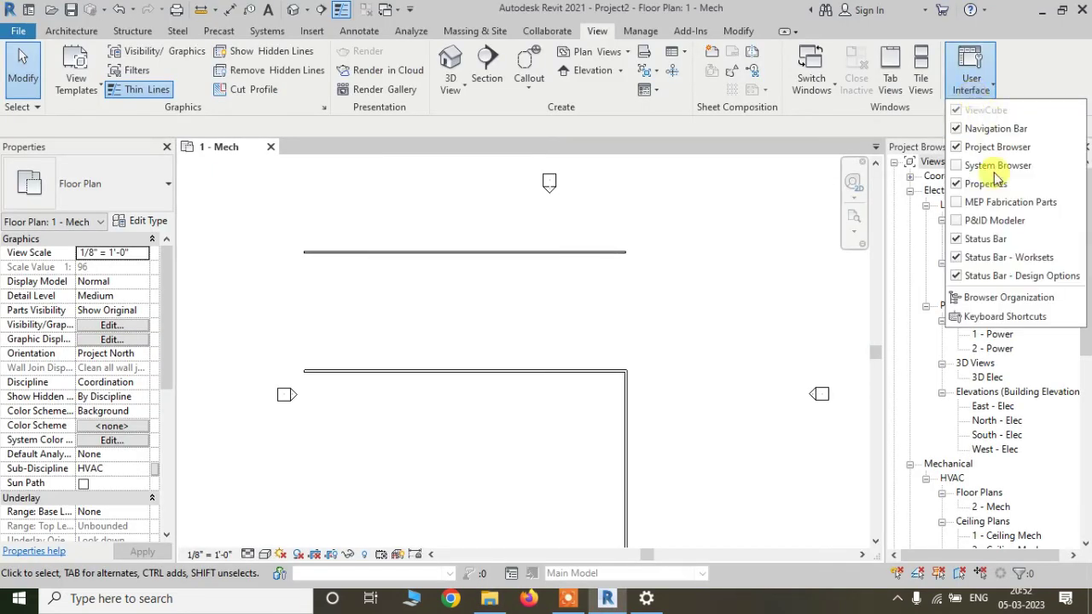
click(996, 316)
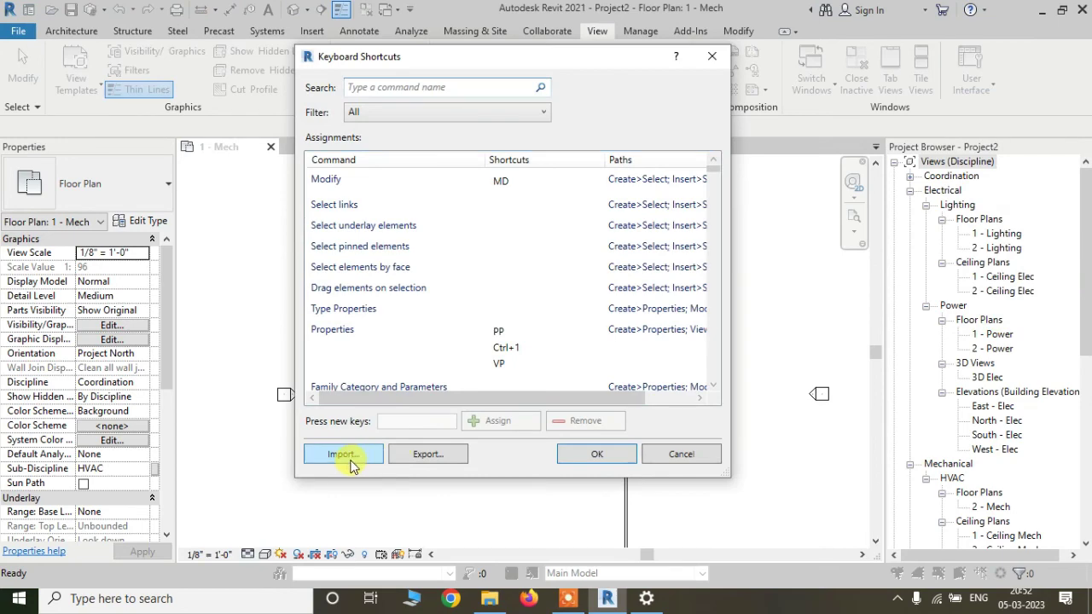
click(345, 456)
click(398, 149)
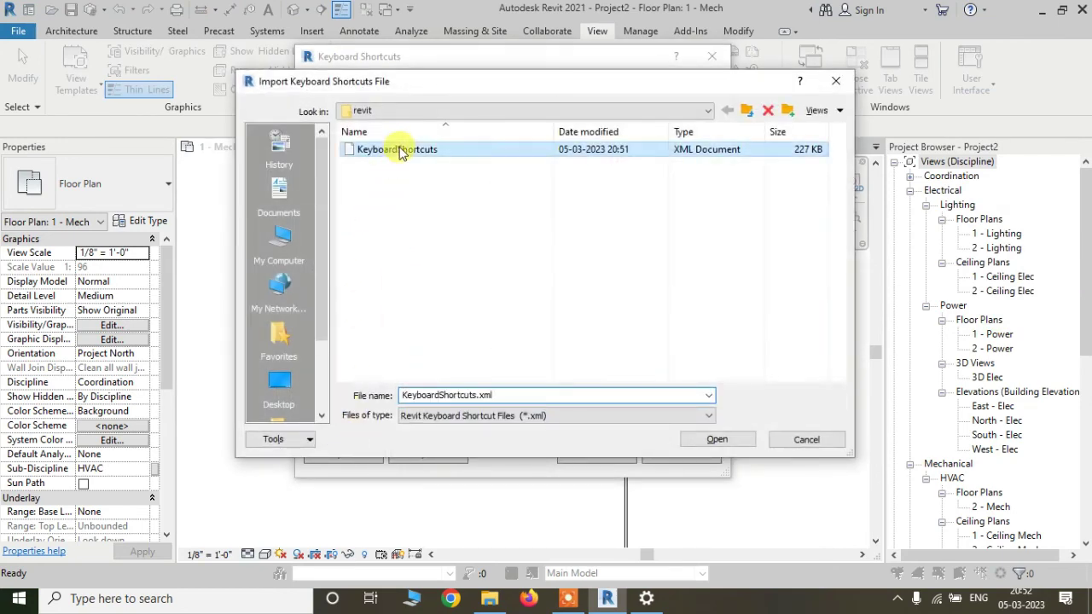
click(838, 82)
click(683, 456)
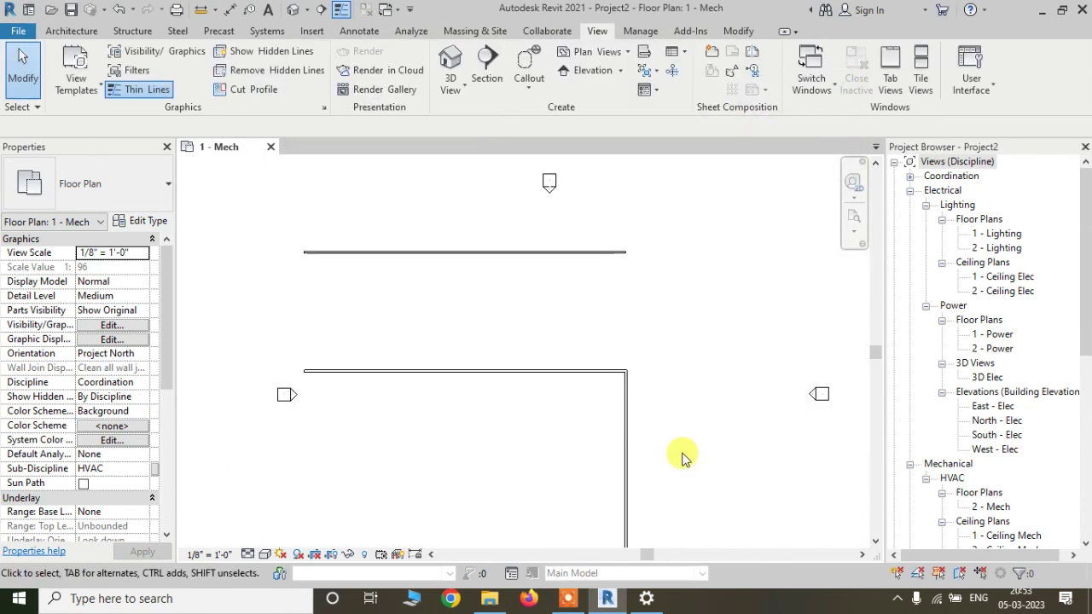